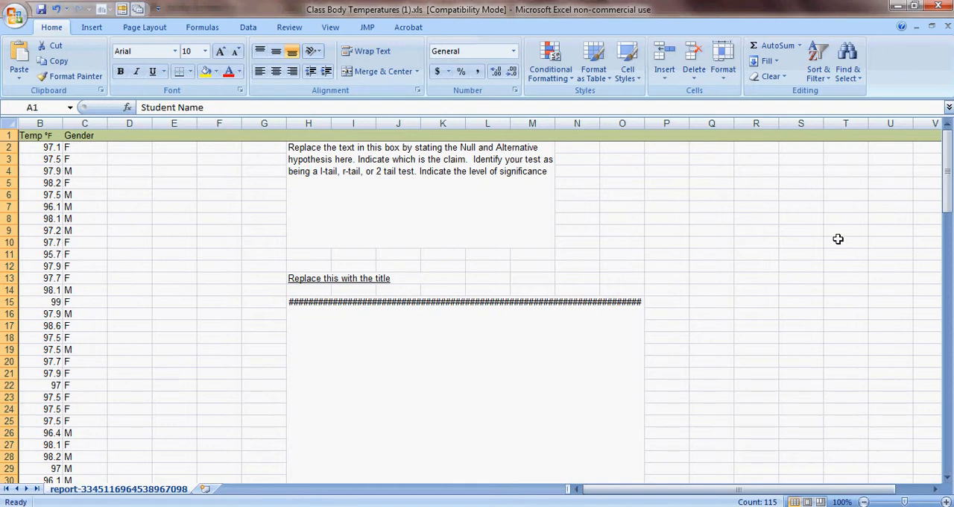
- Sort the data by the Temp °F column from smallest to largest, expanding the selection to the adjacent columns
{"action": "left_click_drag", "start_coordinate": [948, 166], "coordinate": [948, 195]}
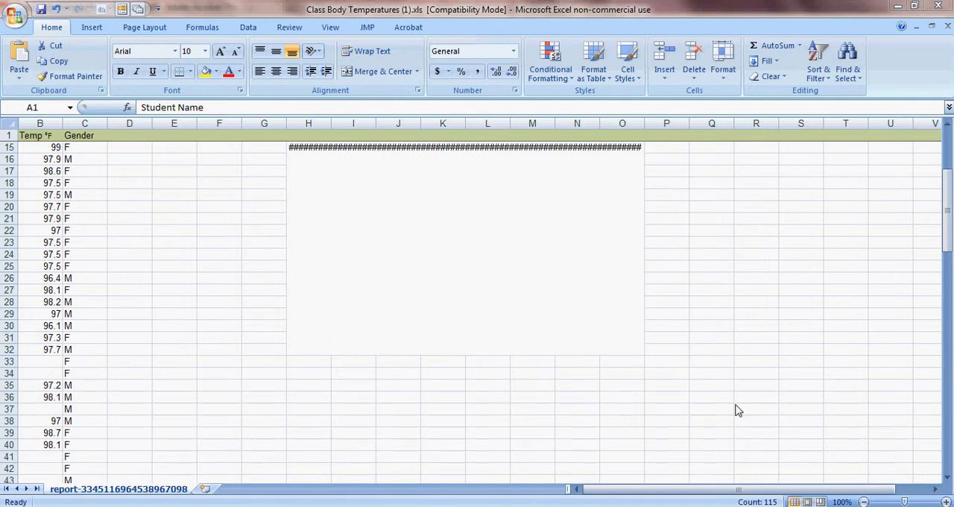
{"action": "left_click", "coordinate": [949, 182]}
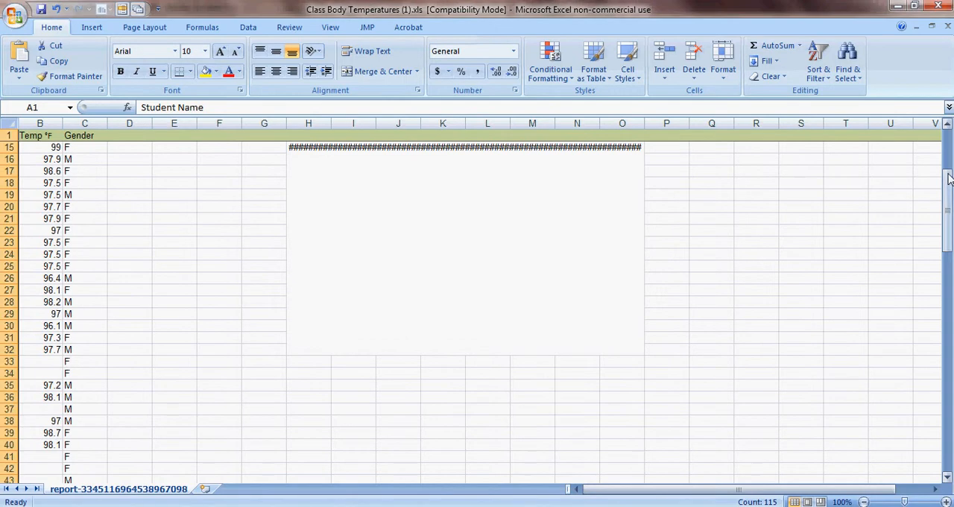
{"action": "left_click", "coordinate": [947, 140]}
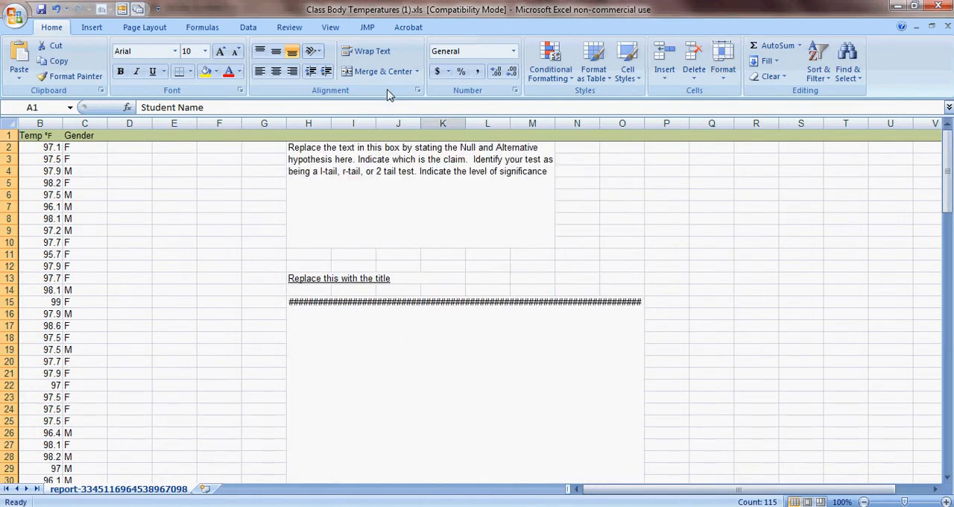
{"action": "left_click", "coordinate": [40, 123]}
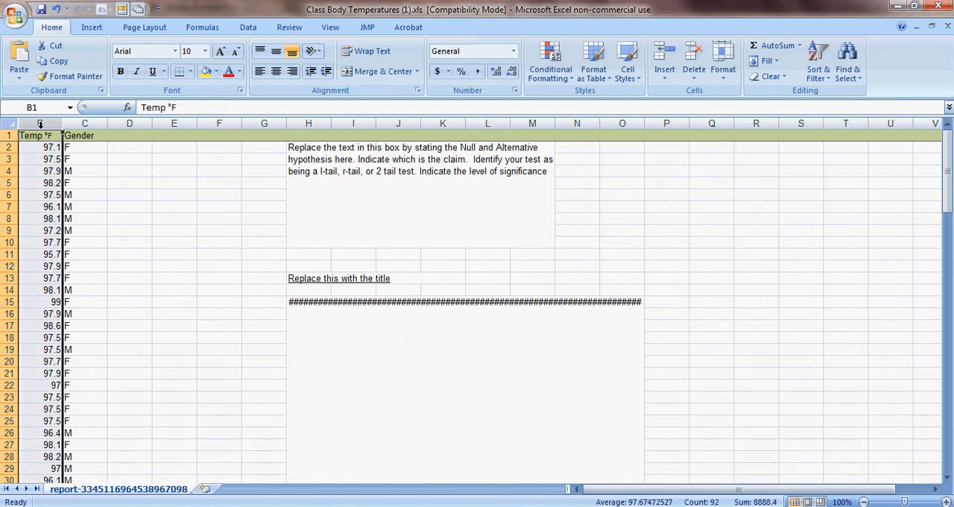
{"action": "left_click", "coordinate": [820, 78]}
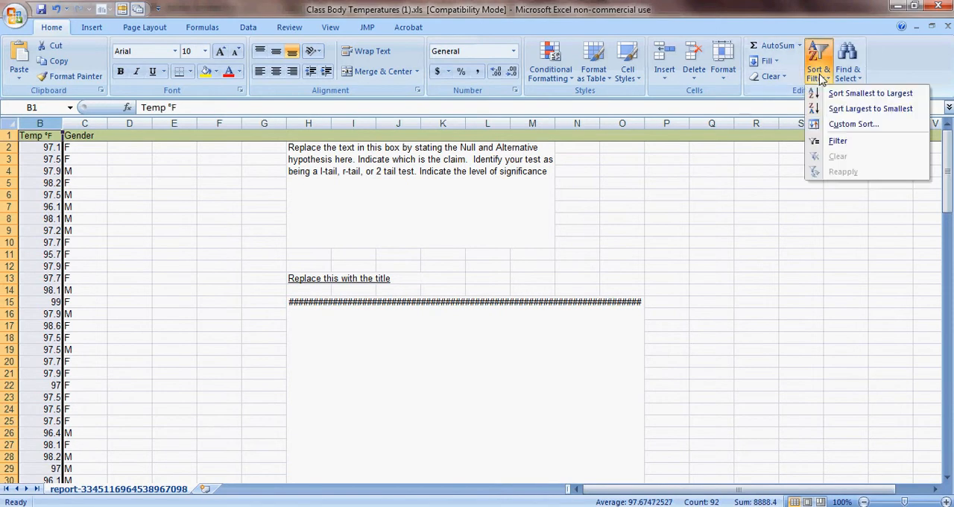
{"action": "left_click", "coordinate": [861, 94]}
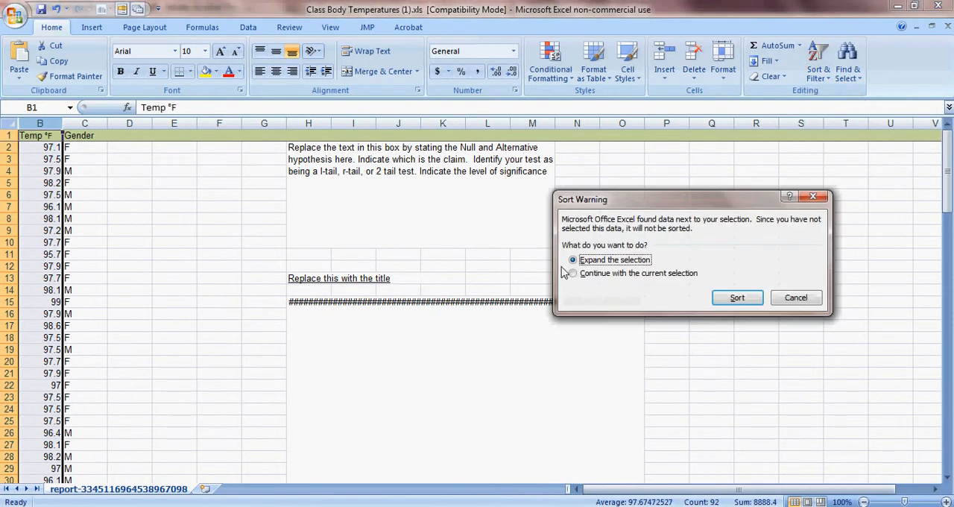
{"action": "left_click", "coordinate": [735, 297]}
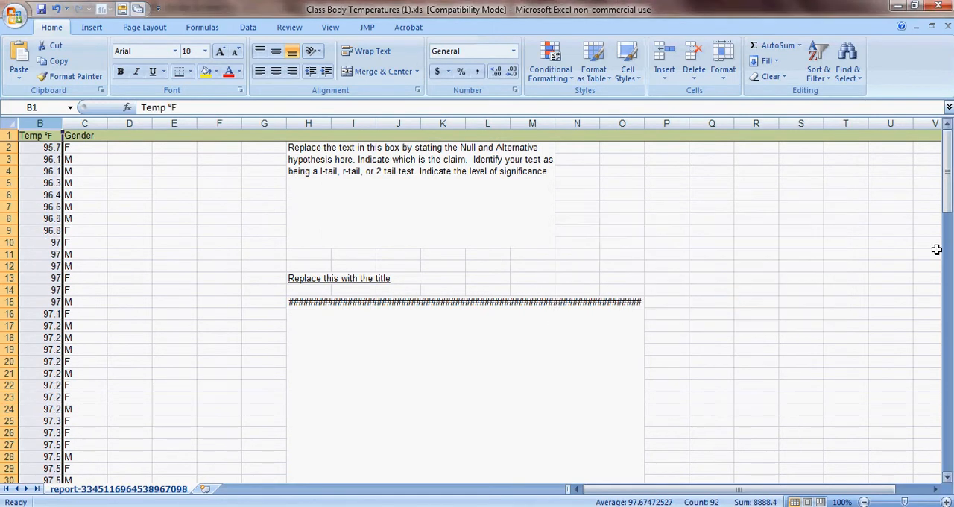
- Delete the Temp and Gender cells B93:C115, which have no temperatures, shifting the cells up
{"action": "left_click_drag", "start_coordinate": [946, 141], "coordinate": [946, 399]}
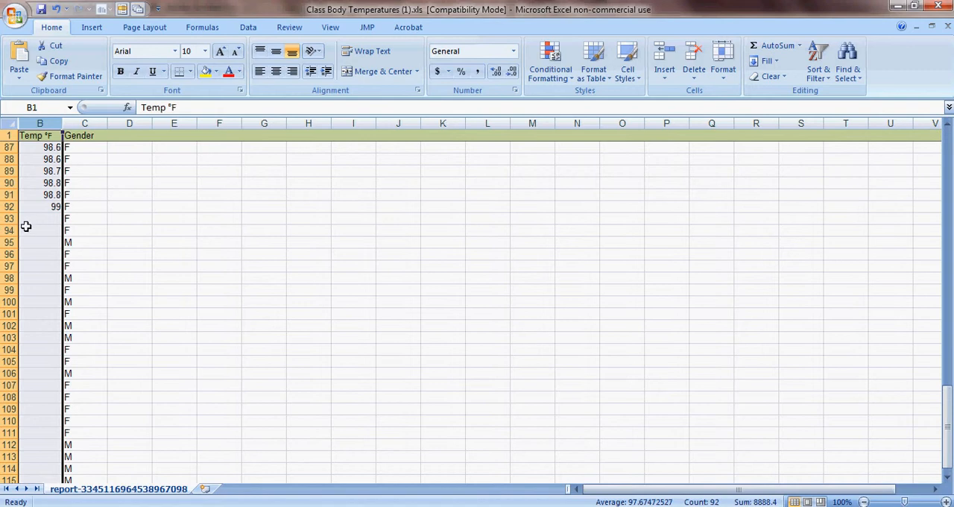
{"action": "left_click_drag", "start_coordinate": [24, 219], "coordinate": [89, 360]}
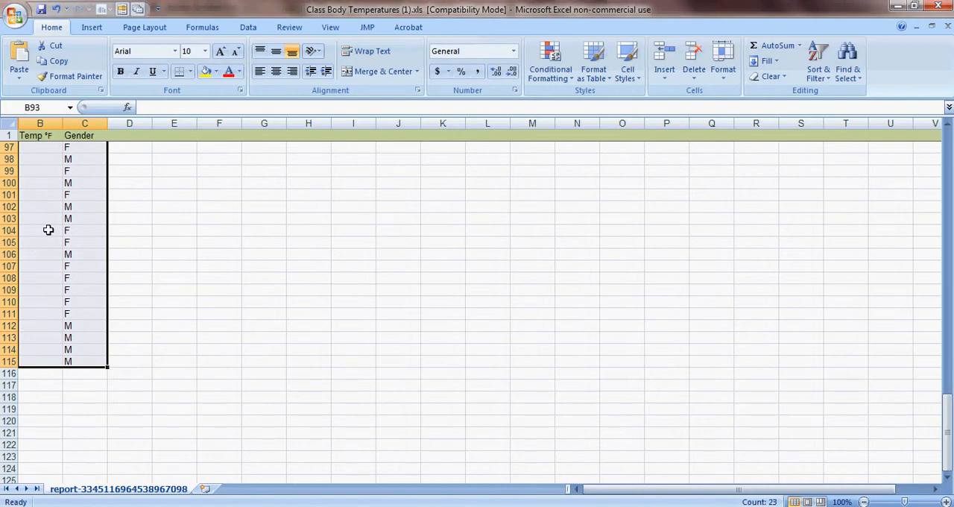
{"action": "right_click", "coordinate": [48, 228]}
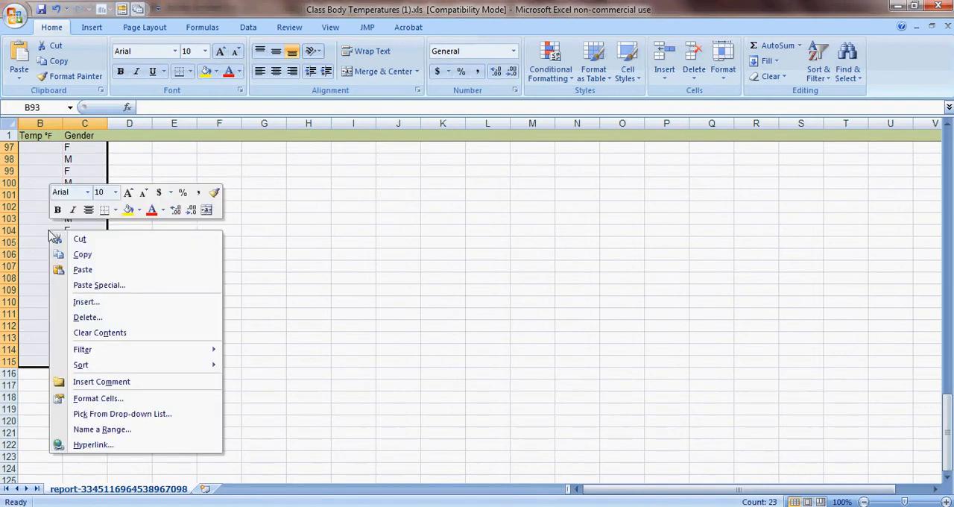
{"action": "left_click", "coordinate": [100, 317]}
{"action": "left_click", "coordinate": [53, 305]}
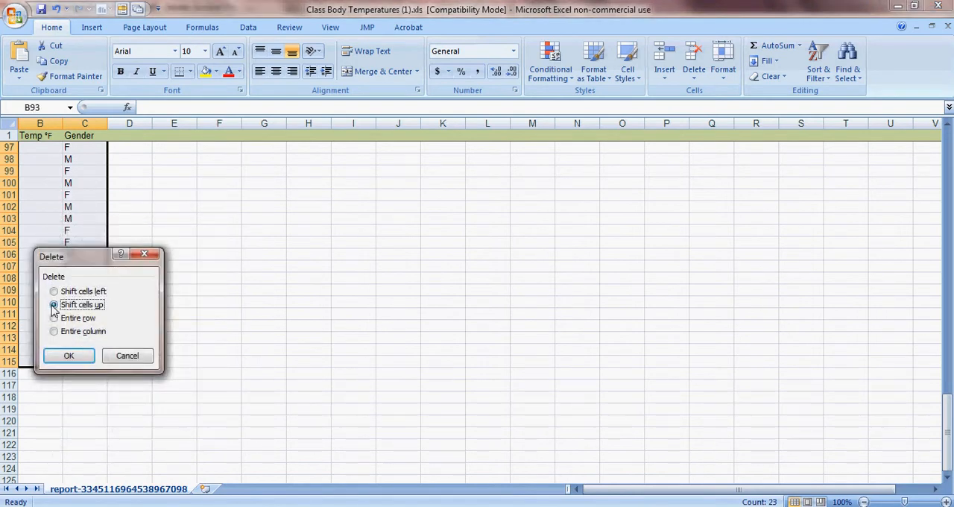
{"action": "left_click", "coordinate": [66, 357]}
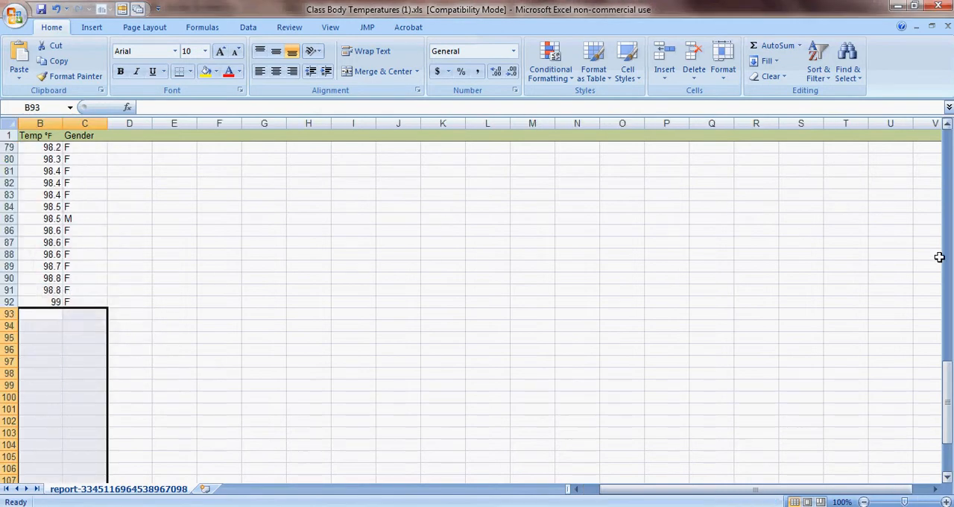
- Sort the data by the Gender column from A to Z, expanding the selection to the adjacent columns
{"action": "left_click_drag", "start_coordinate": [946, 388], "coordinate": [946, 138]}
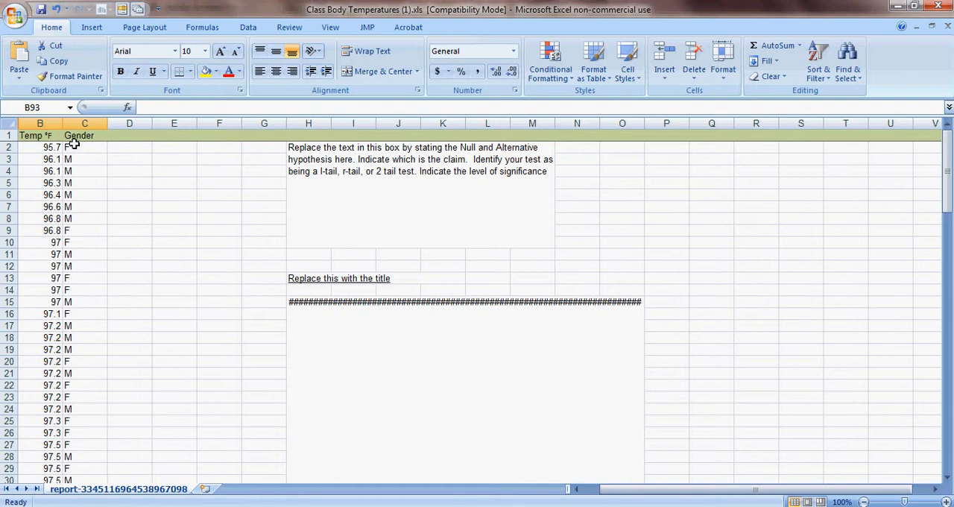
{"action": "left_click", "coordinate": [84, 123]}
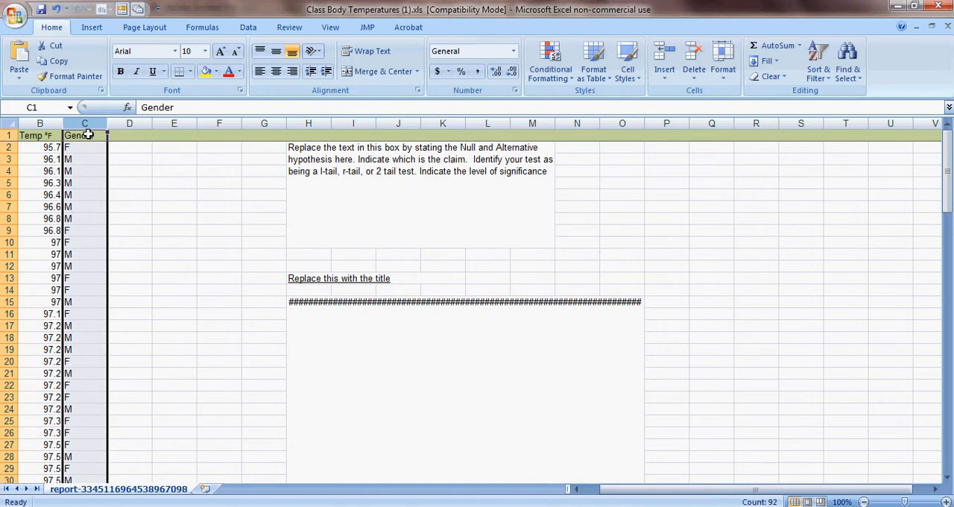
{"action": "left_click", "coordinate": [818, 66]}
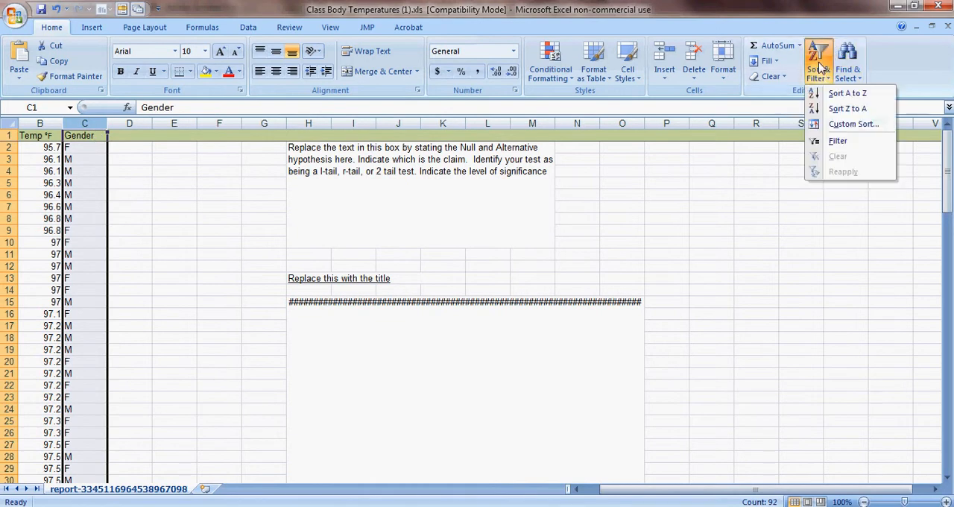
{"action": "left_click", "coordinate": [827, 94]}
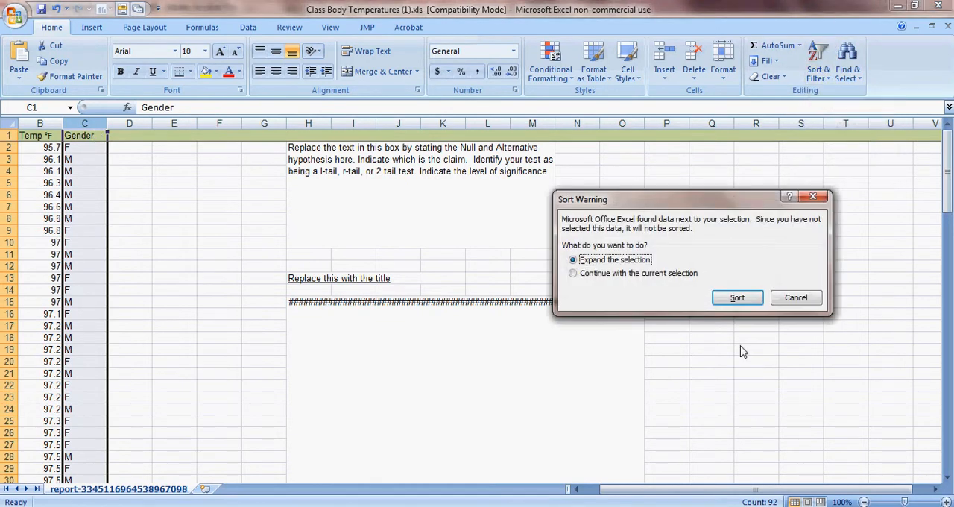
{"action": "left_click", "coordinate": [736, 298]}
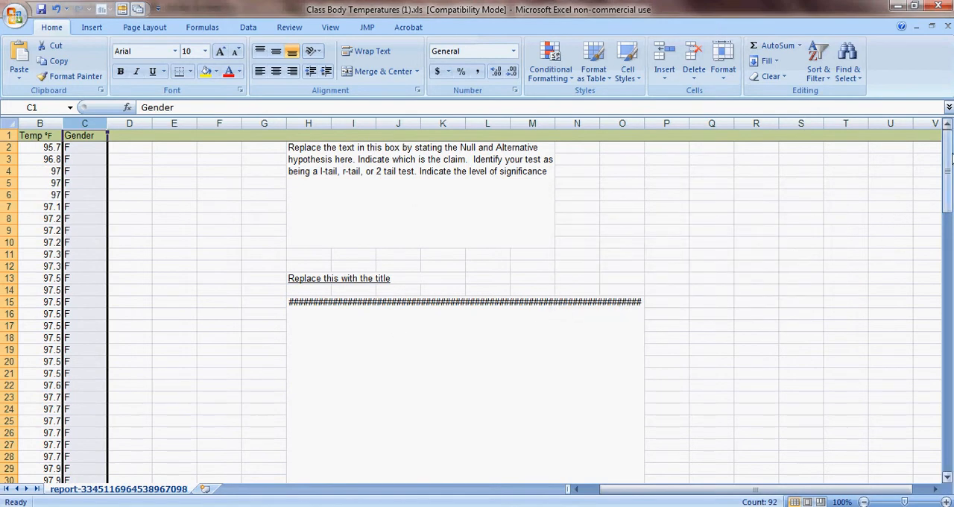
{"action": "left_click", "coordinate": [138, 148]}
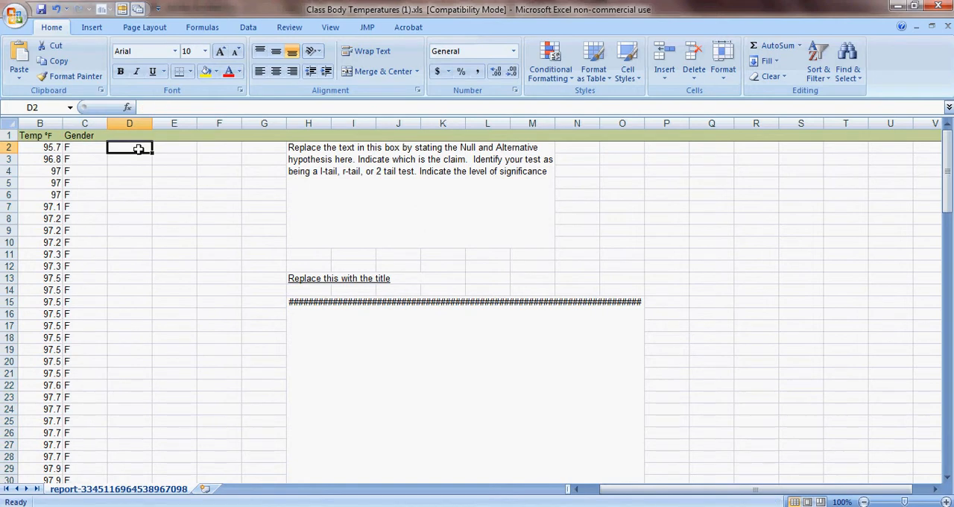
{"action": "double_click", "coordinate": [128, 137]}
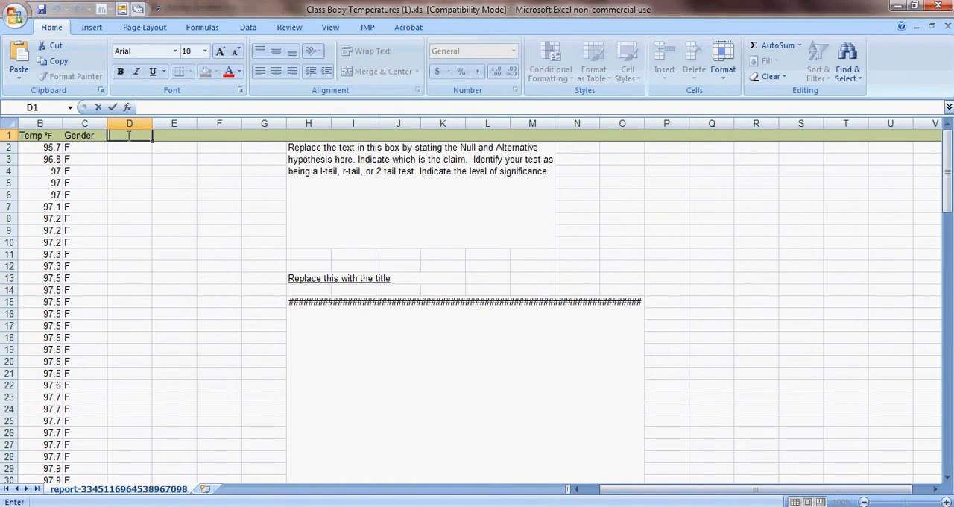
{"action": "type", "text": "Female Temps"}
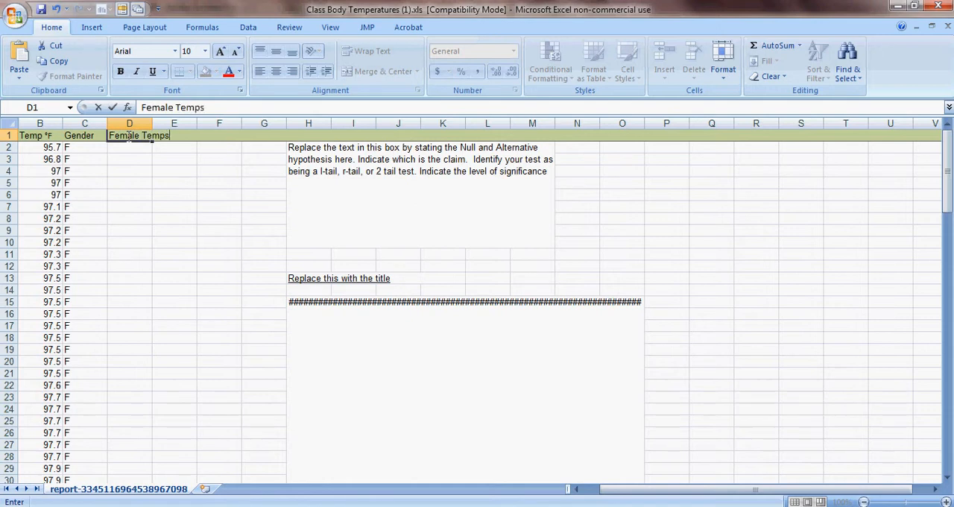
{"action": "type", "text": " Sample si"}
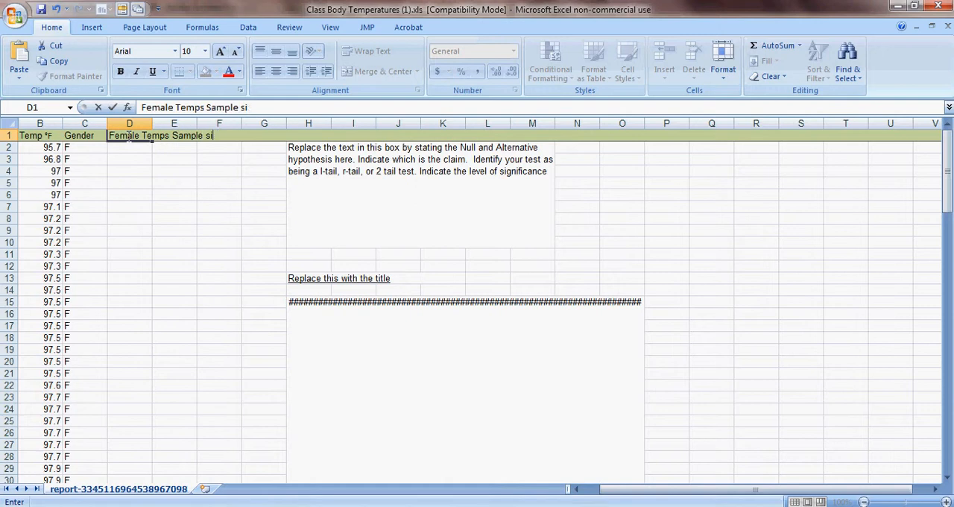
{"action": "key", "text": "BackSpace"}
{"action": "key", "text": "BackSpace"}
{"action": "key", "text": "BackSpace"}
{"action": "key", "text": "BackSpace"}
{"action": "key", "text": "BackSpace"}
{"action": "key", "text": "BackSpace"}
{"action": "key", "text": "BackSpace"}
{"action": "key", "text": "BackSpace"}
{"action": "key", "text": "BackSpace"}
{"action": "key", "text": "BackSpace"}
{"action": "key", "text": "BackSpace"}
{"action": "key", "text": "BackSpace"}
{"action": "key", "text": "BackSpace"}
{"action": "key", "text": "BackSpace"}
{"action": "key", "text": "BackSpace"}
{"action": "key", "text": "BackSpace"}
{"action": "key", "text": "BackSpace"}
{"action": "key", "text": "BackSpace"}
- Enter the heading "Random Sample of 26 females" in cell D1
{"action": "type", "text": "Randm"}
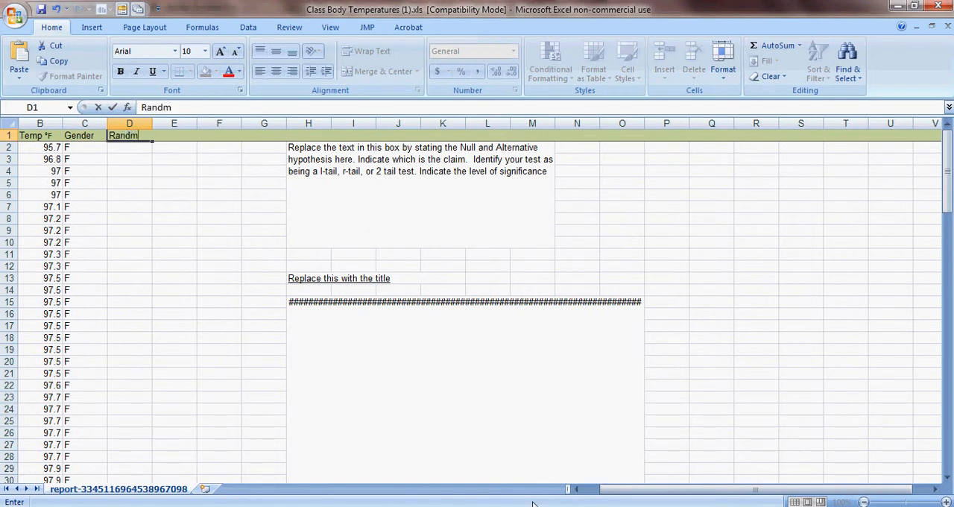
{"action": "key", "text": "BackSpace"}
{"action": "type", "text": "om Sample of 26"}
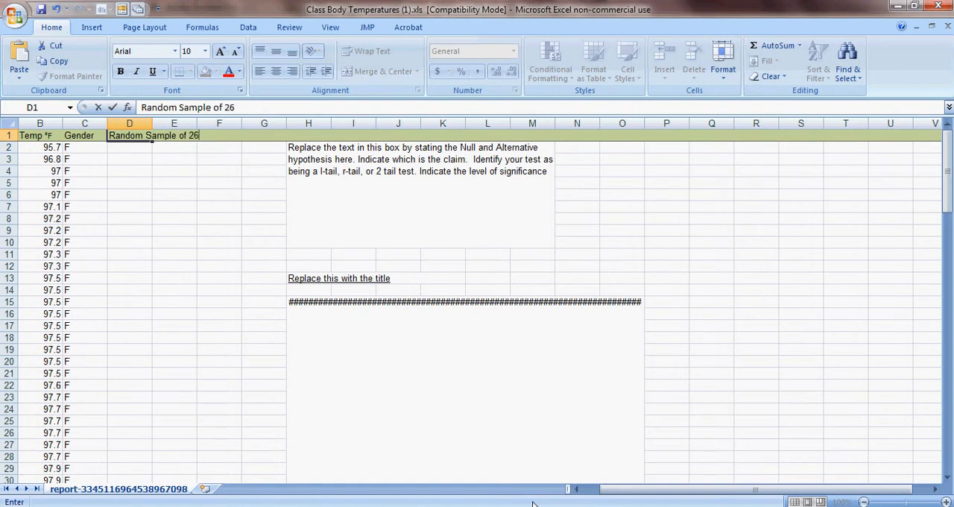
{"action": "type", "text": "emales"}
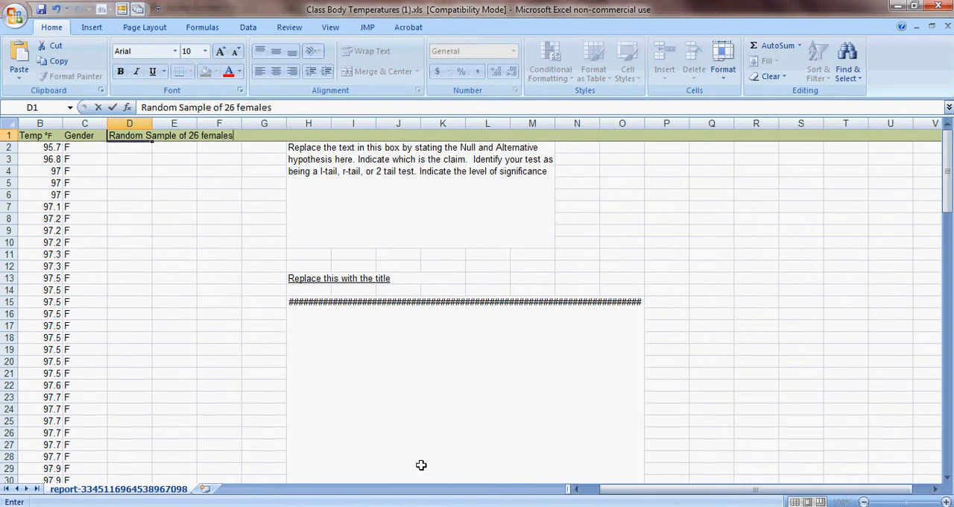
{"action": "left_click", "coordinate": [130, 148]}
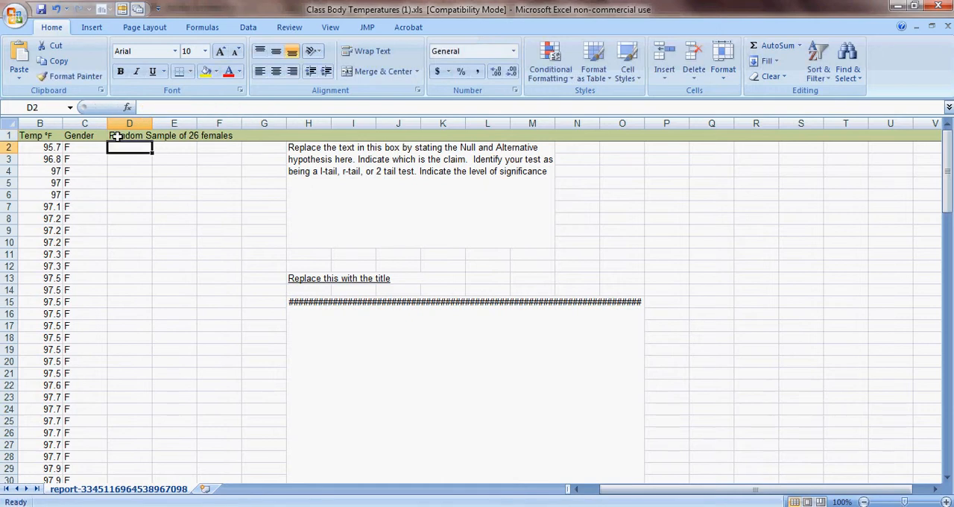
- Format the heading in cell D1 with wrapped text and the Text number category
{"action": "left_click", "coordinate": [118, 136]}
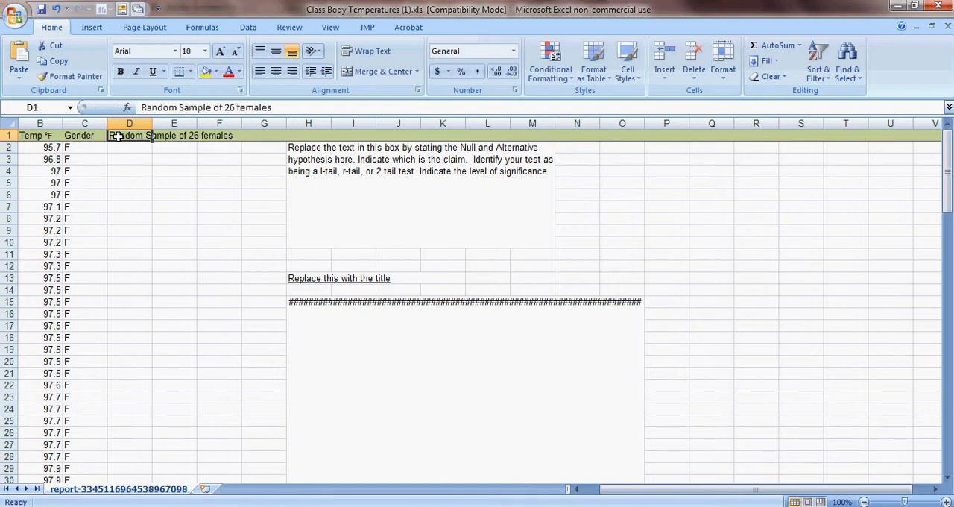
{"action": "right_click", "coordinate": [118, 137]}
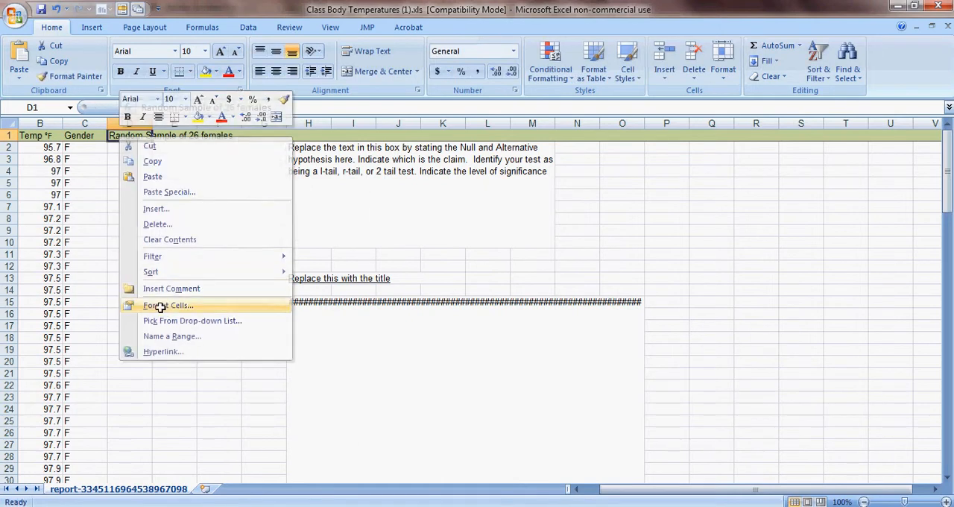
{"action": "left_click", "coordinate": [160, 305]}
{"action": "left_click", "coordinate": [24, 318]}
{"action": "left_click", "coordinate": [23, 291]}
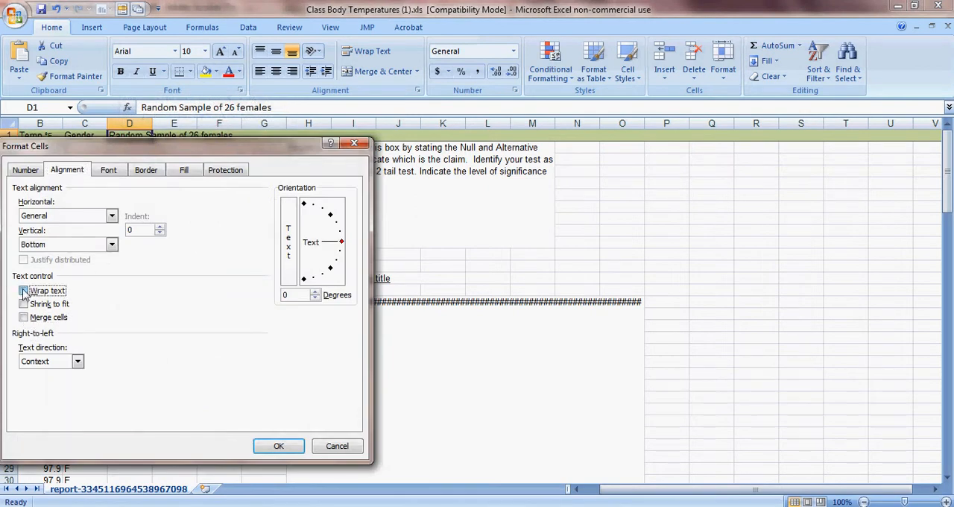
{"action": "left_click", "coordinate": [33, 173]}
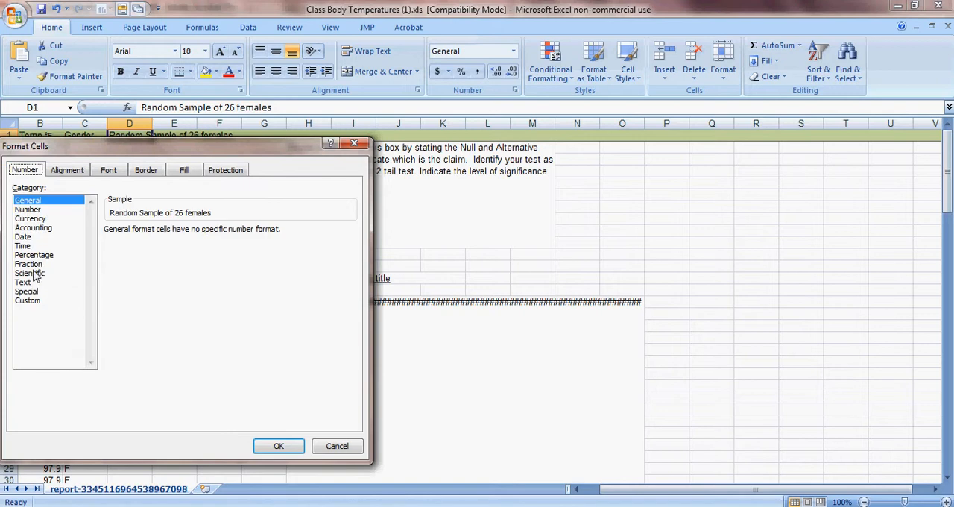
{"action": "left_click", "coordinate": [24, 282]}
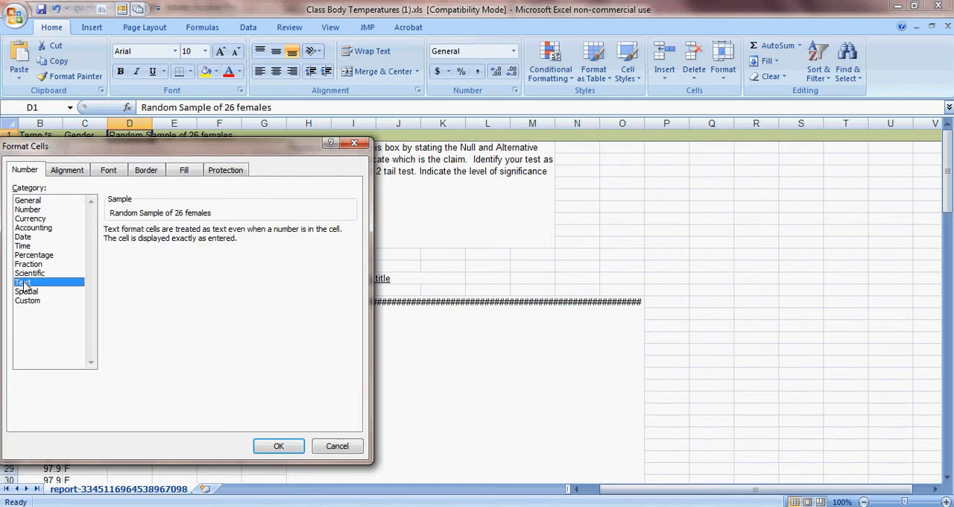
{"action": "left_click", "coordinate": [278, 445]}
{"action": "left_click", "coordinate": [207, 197]}
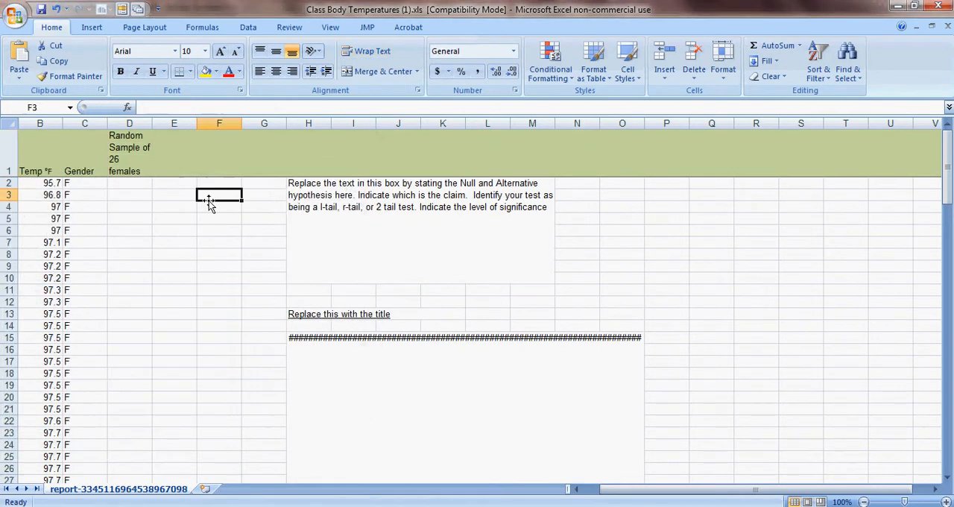
- Start the Sampling data analysis tool and set its input range to the female temperatures in B2:B56
{"action": "left_click", "coordinate": [165, 181]}
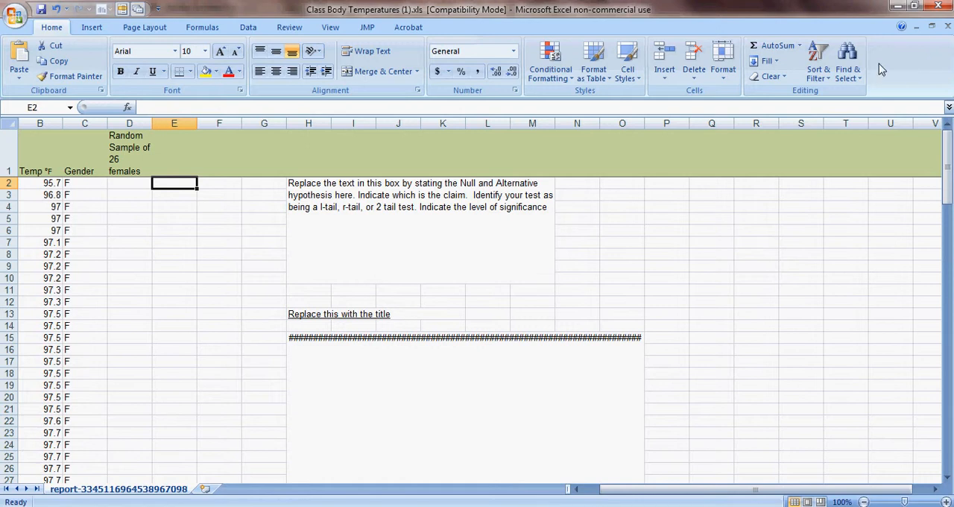
{"action": "left_click", "coordinate": [251, 29]}
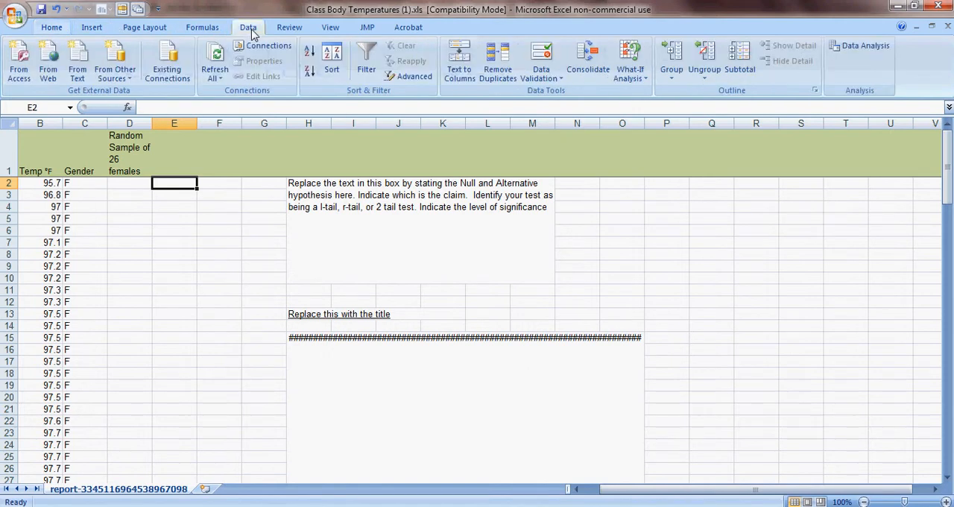
{"action": "left_click", "coordinate": [856, 46]}
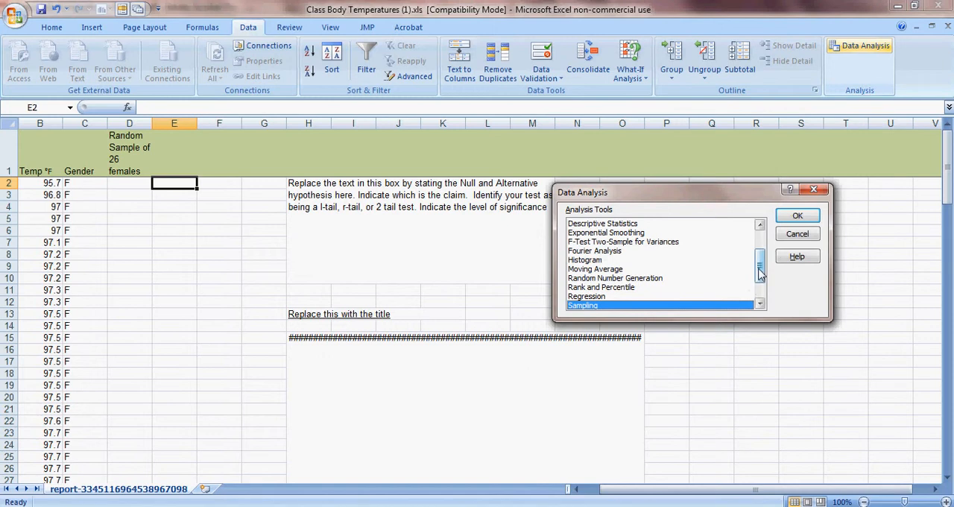
{"action": "double_click", "coordinate": [633, 278]}
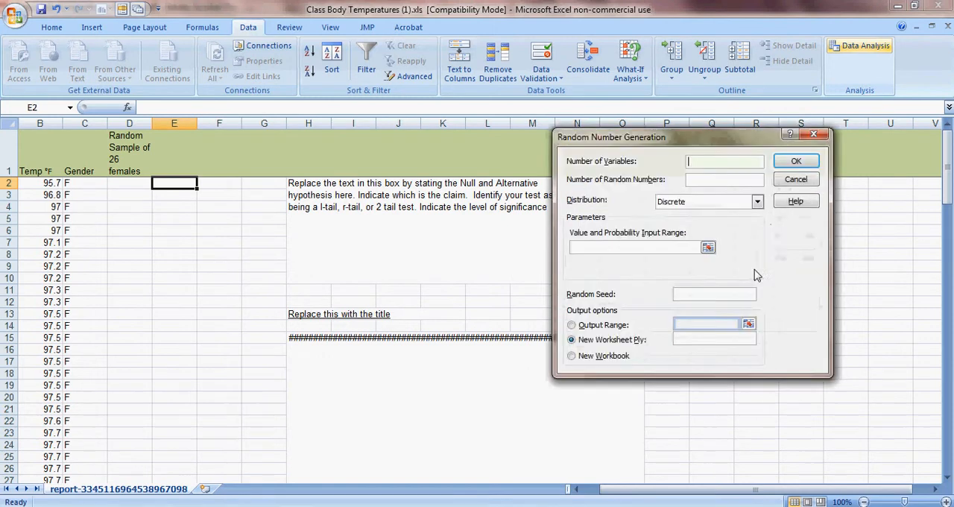
{"action": "left_click", "coordinate": [795, 179]}
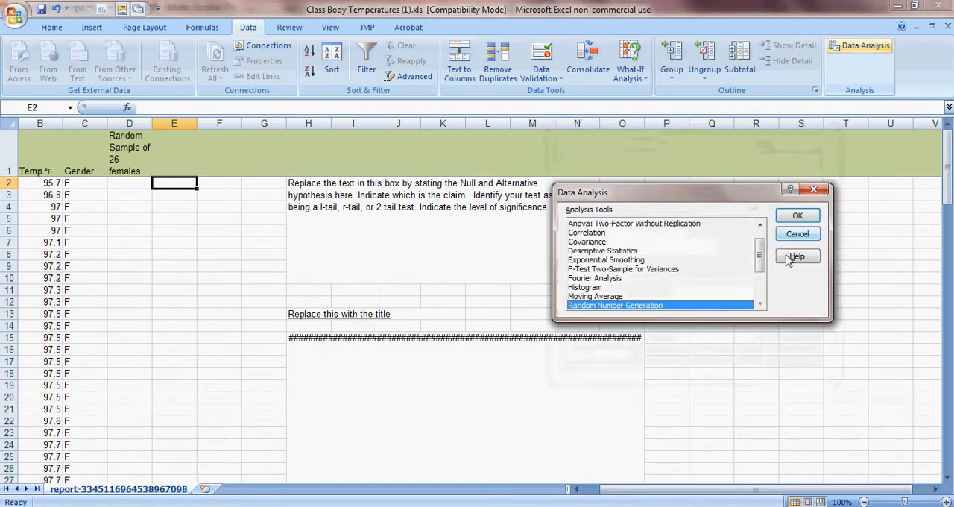
{"action": "scroll", "coordinate": [754, 264], "scroll_direction": "down", "scroll_amount": 2}
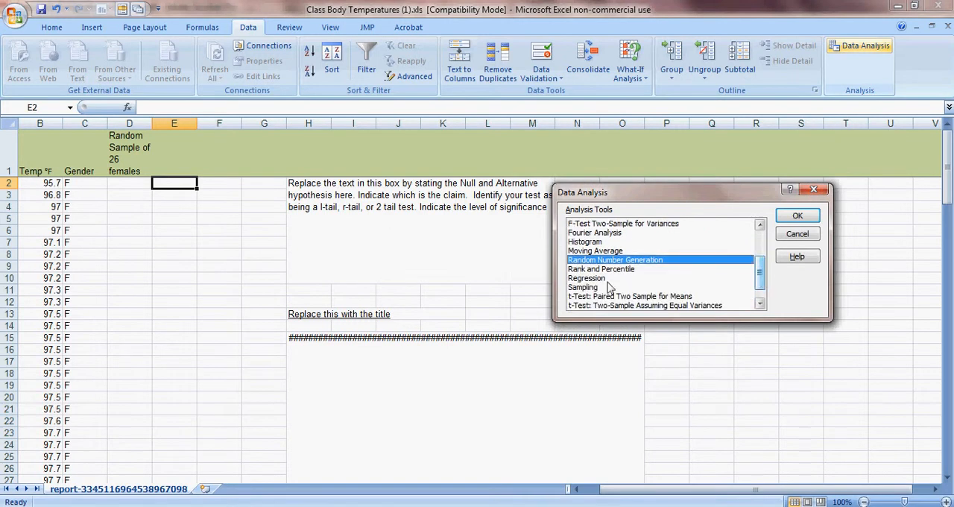
{"action": "left_click", "coordinate": [579, 287]}
{"action": "left_click", "coordinate": [798, 215]}
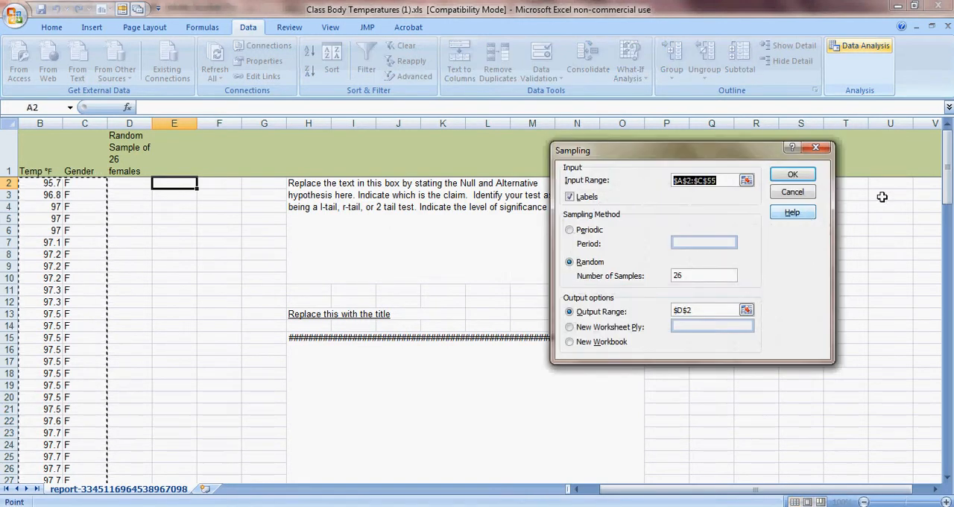
{"action": "key", "text": "BackSpace"}
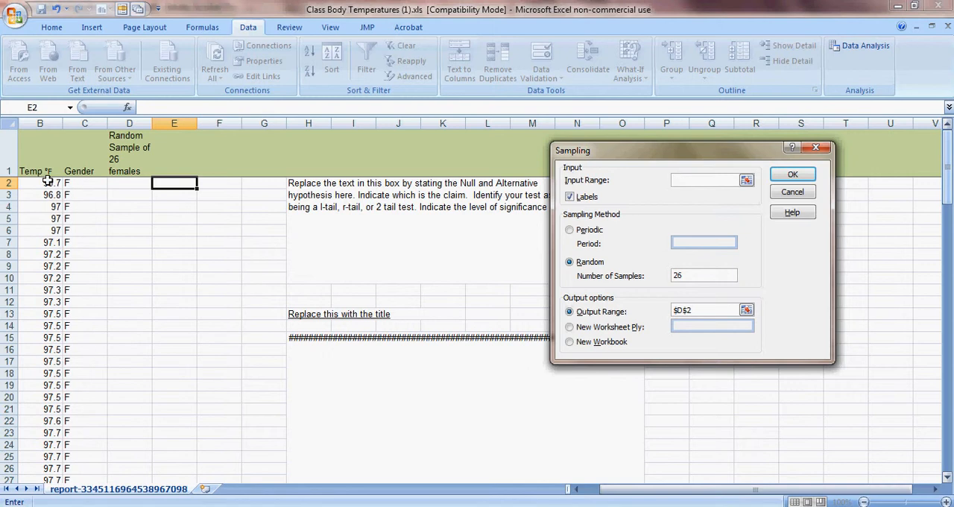
{"action": "left_click_drag", "start_coordinate": [47, 181], "coordinate": [54, 356]}
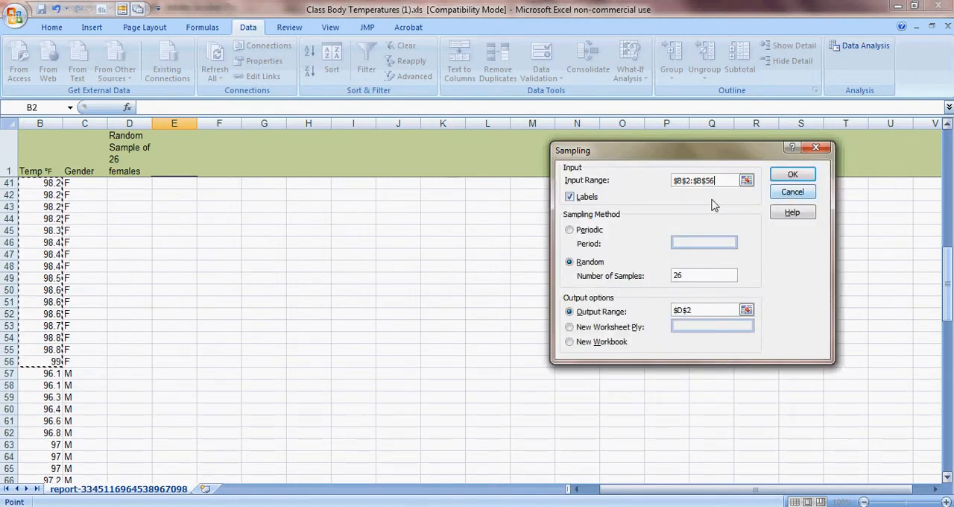
- Set the sampling output range to D2:D26 and generate the random sample of 26 temperatures
{"action": "left_click", "coordinate": [685, 275]}
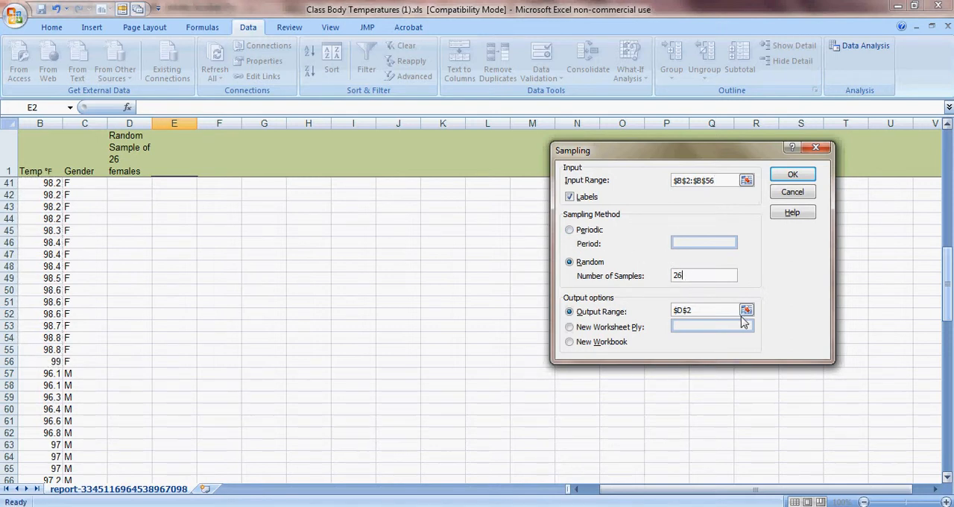
{"action": "left_click", "coordinate": [717, 310]}
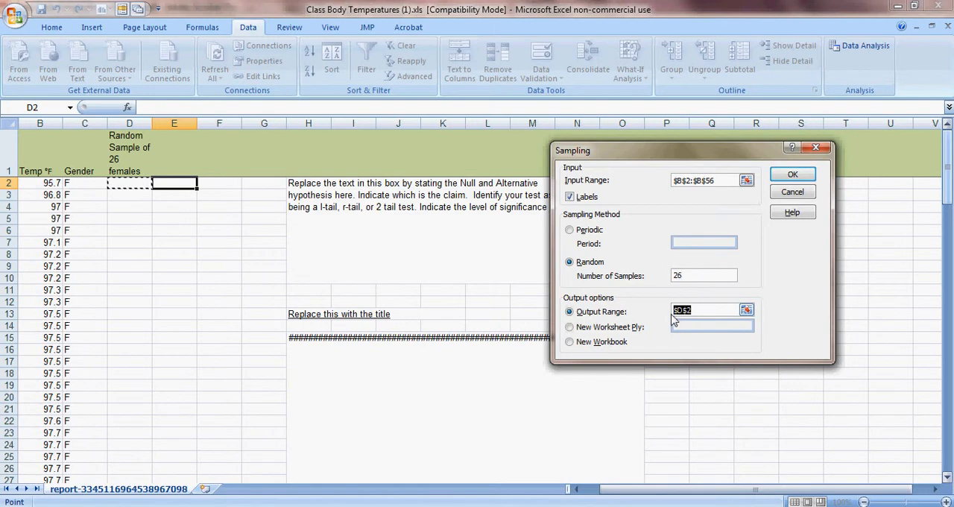
{"action": "key", "text": "BackSpace"}
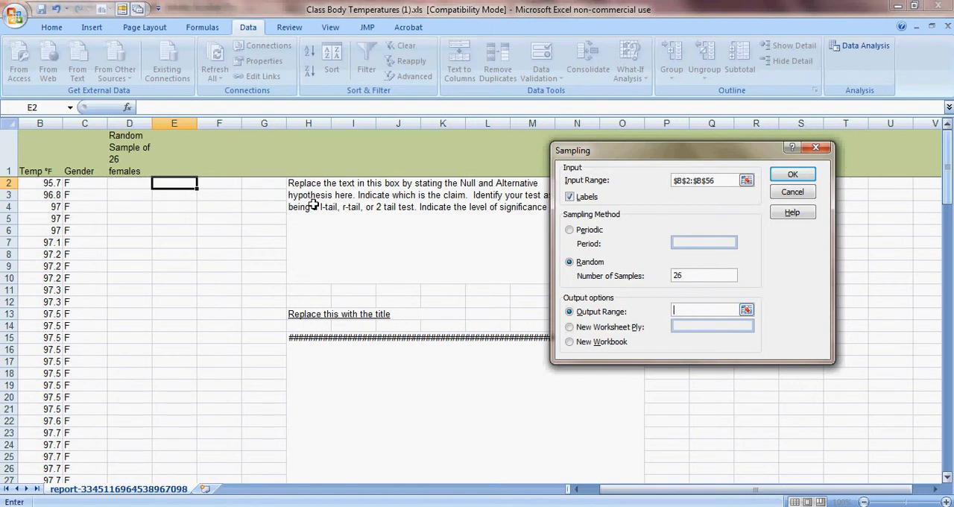
{"action": "left_click", "coordinate": [129, 182]}
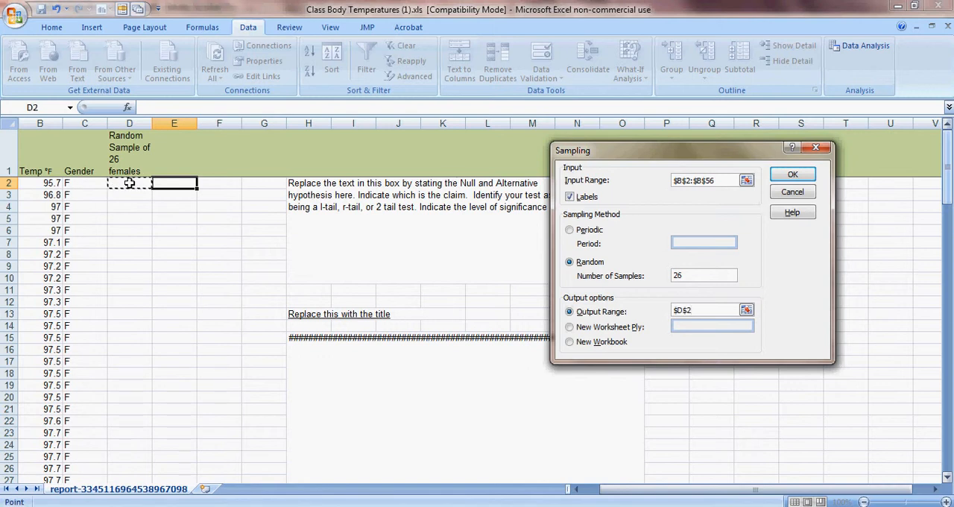
{"action": "left_click_drag", "start_coordinate": [129, 183], "coordinate": [132, 281]}
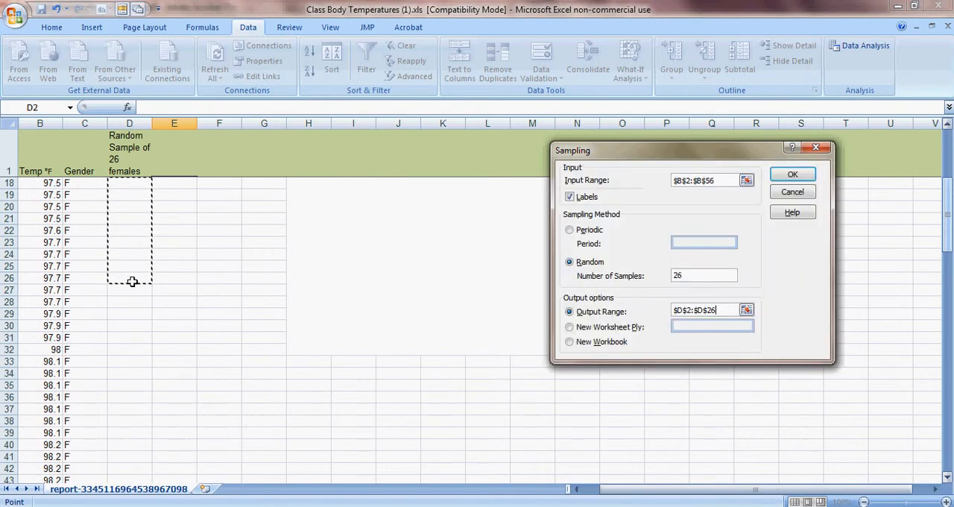
{"action": "left_click", "coordinate": [790, 174]}
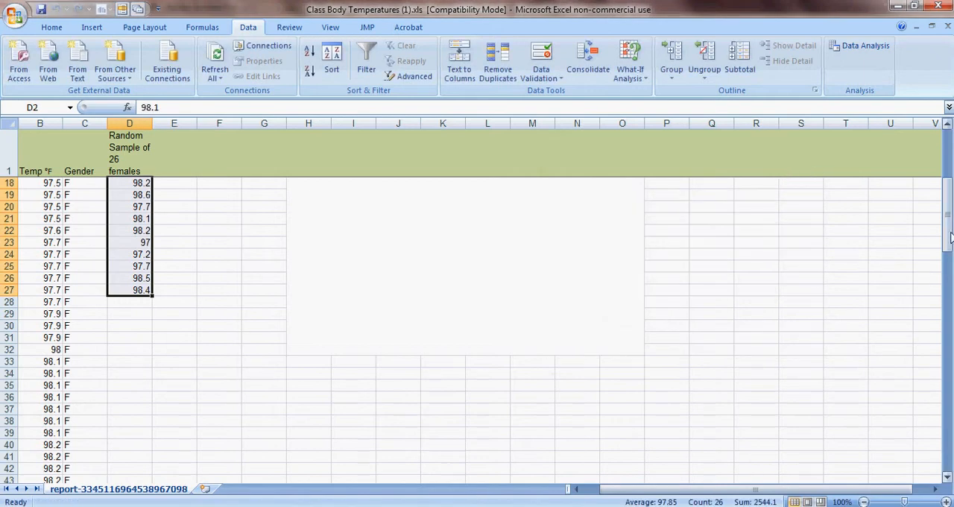
{"action": "left_click_drag", "start_coordinate": [947, 233], "coordinate": [948, 146]}
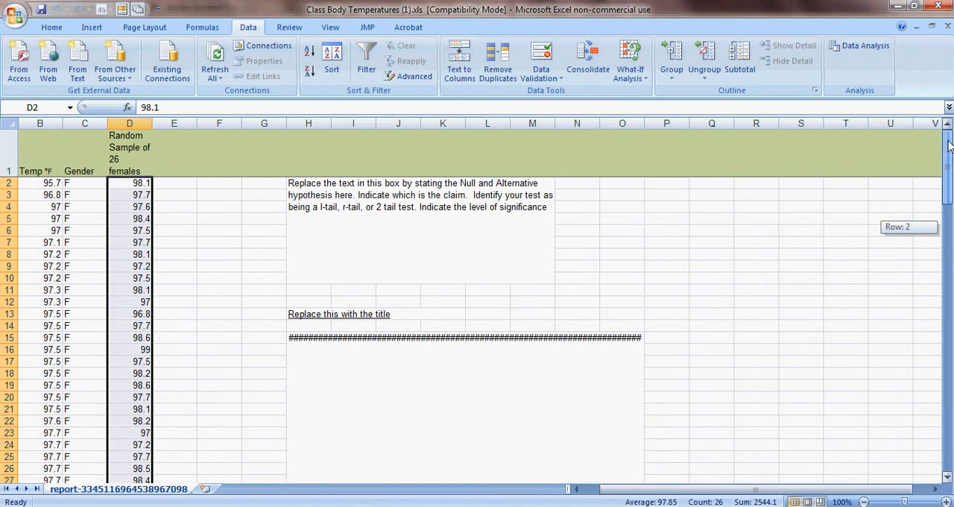
{"action": "left_click_drag", "start_coordinate": [947, 145], "coordinate": [948, 145]}
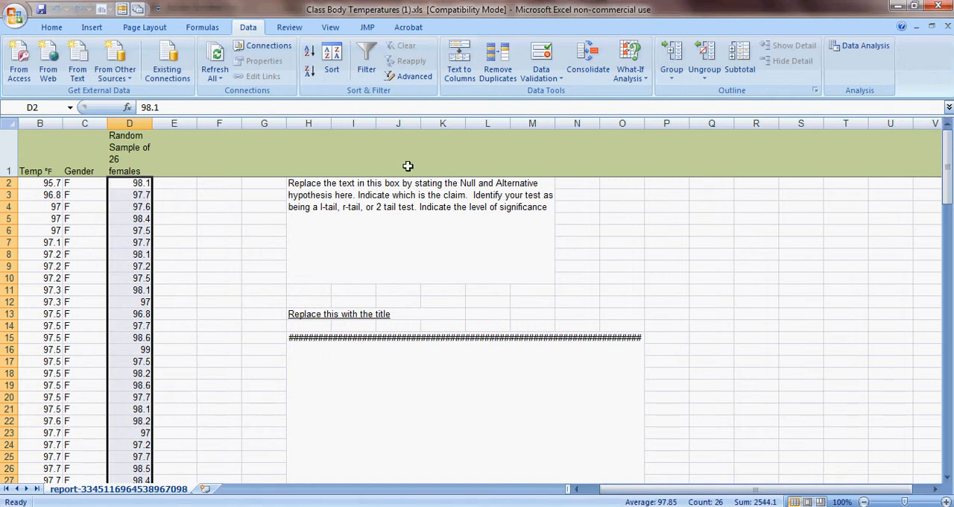
- Replace the text in H2 with "Null: Mu = 98.6°F Alternative: Mu < 98.6°F (claim) left-tail test significance level α = 0.01 - Ramdom Sample n = 26"
{"action": "left_click", "coordinate": [294, 183]}
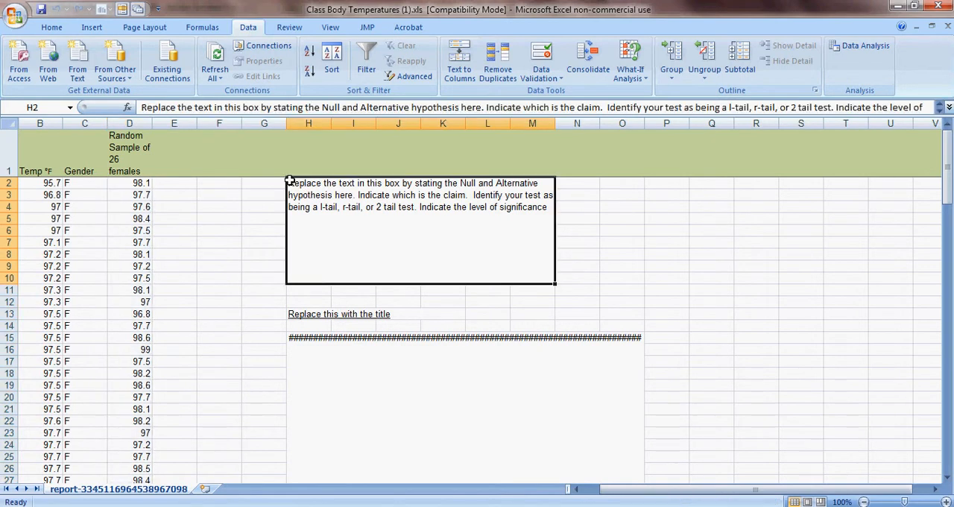
{"action": "double_click", "coordinate": [291, 183]}
{"action": "left_click_drag", "start_coordinate": [289, 183], "coordinate": [334, 227]}
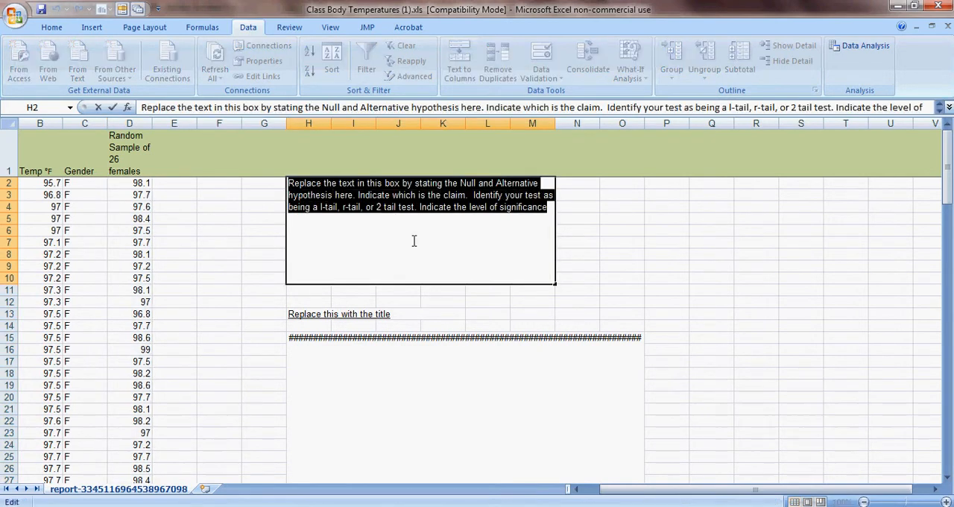
{"action": "key", "text": "ctrl+v"}
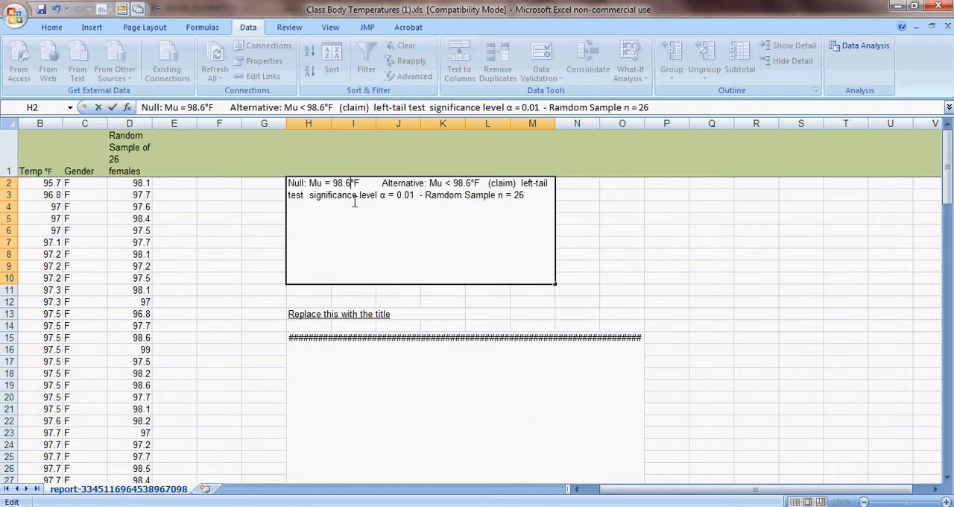
- Delete the degree sign after 98.6 in the null hypothesis and reinsert it as a DEGREE SIGN symbol
{"action": "key", "text": "BackSpace"}
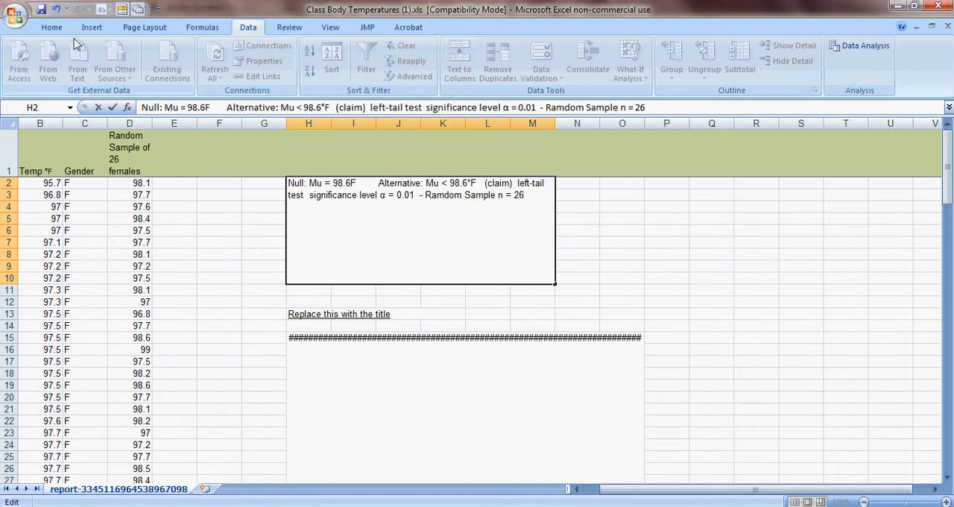
{"action": "left_click", "coordinate": [53, 28]}
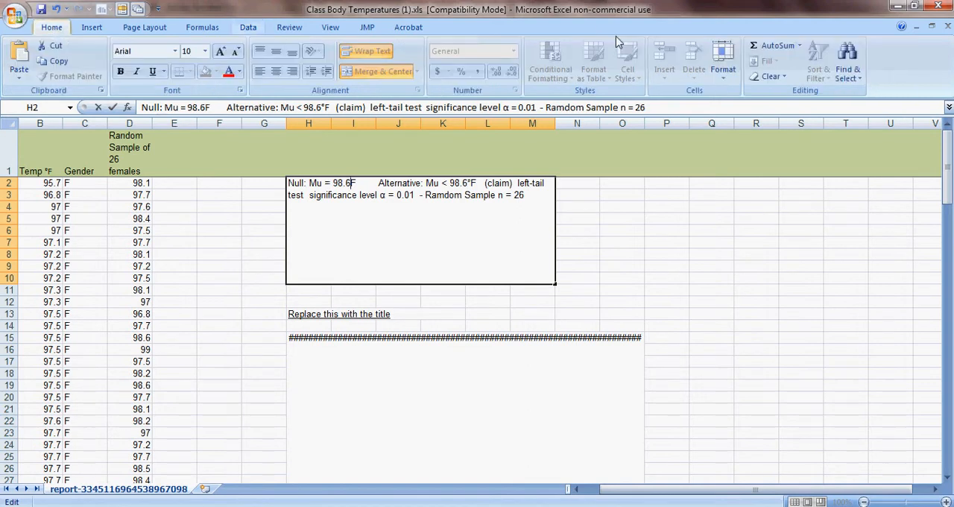
{"action": "left_click", "coordinate": [95, 30]}
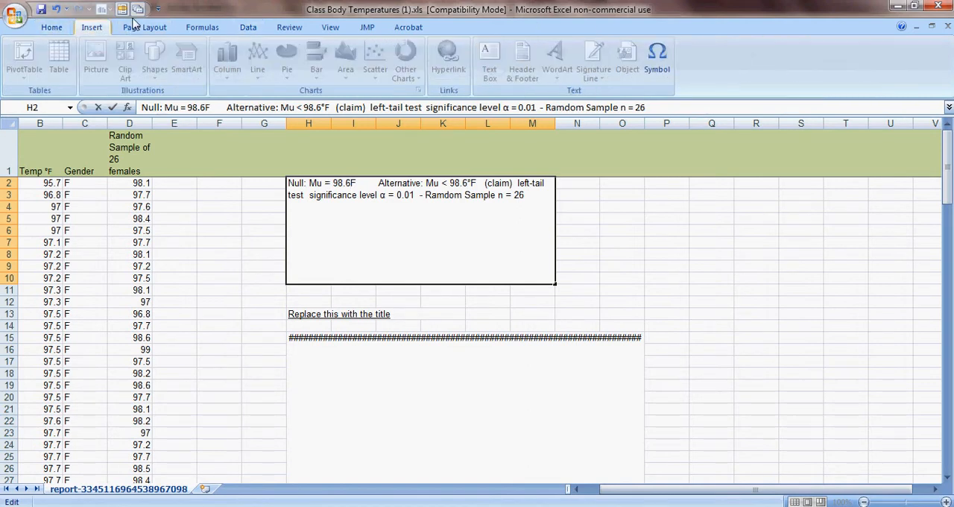
{"action": "left_click", "coordinate": [656, 58]}
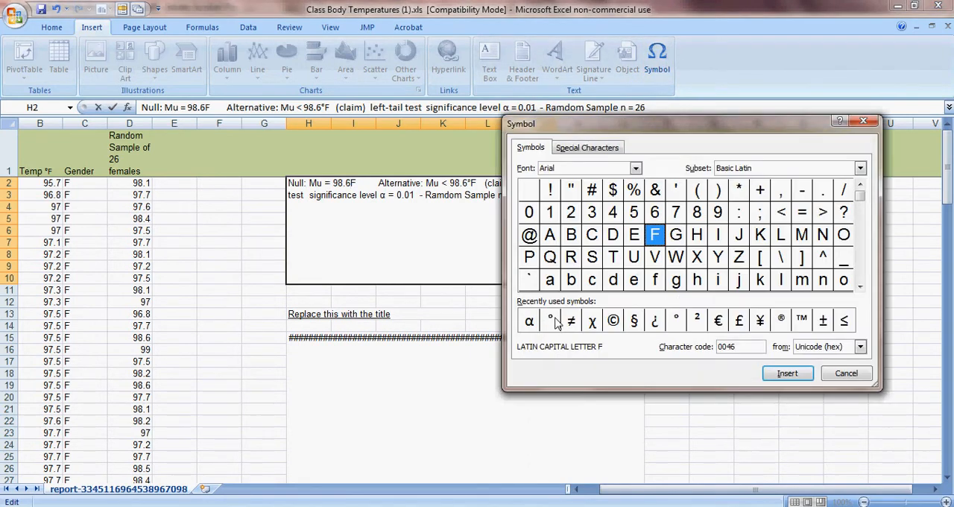
{"action": "left_click", "coordinate": [552, 319]}
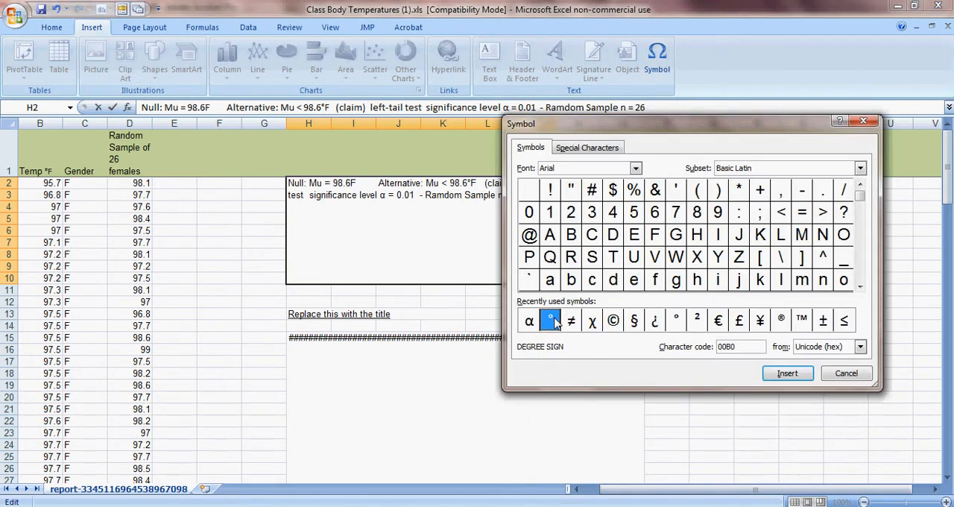
{"action": "left_click", "coordinate": [786, 374]}
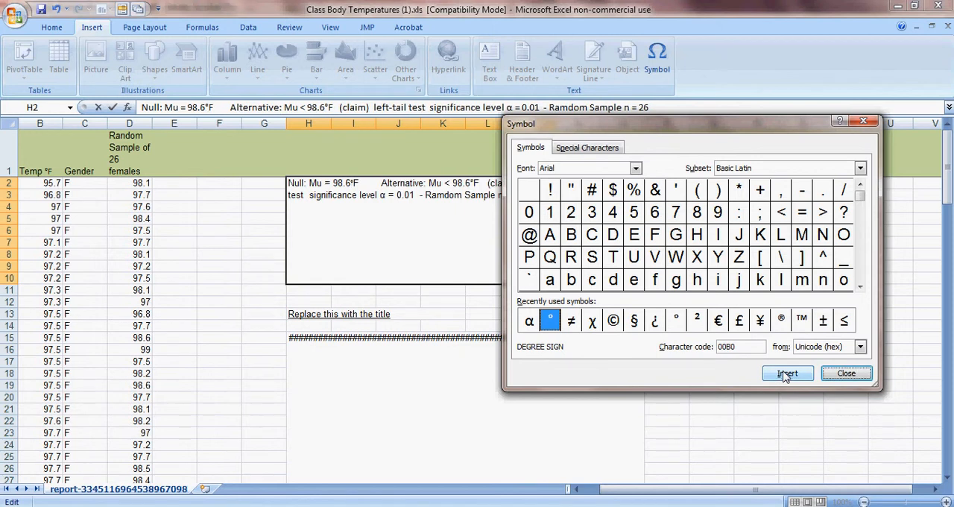
- Look through the special characters and the symbol subset choices, closing the Symbol dialog when done
{"action": "left_click_drag", "start_coordinate": [774, 131], "coordinate": [855, 123]}
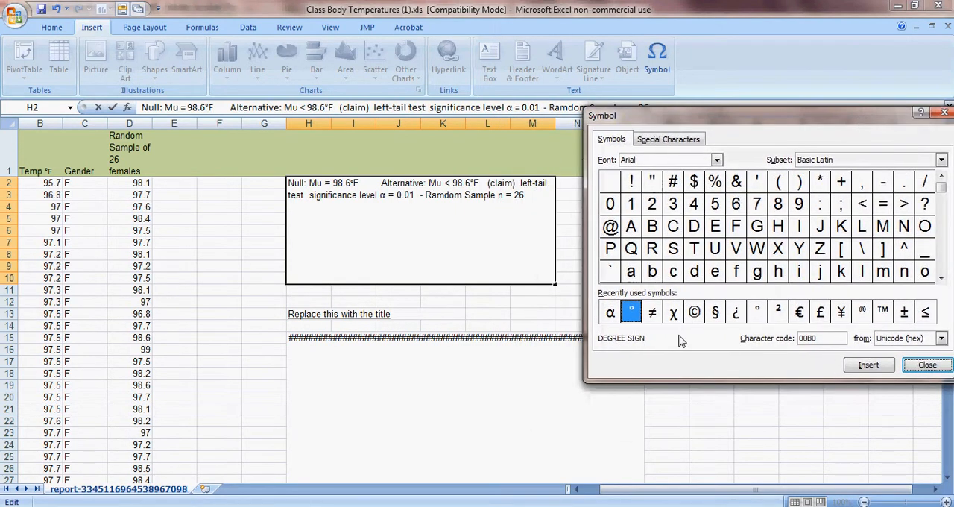
{"action": "left_click", "coordinate": [691, 141]}
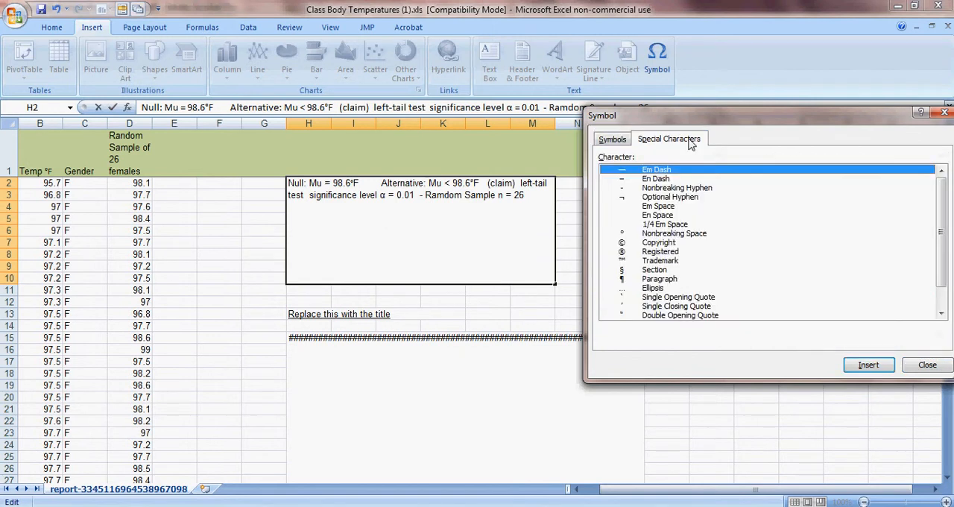
{"action": "left_click", "coordinate": [605, 141]}
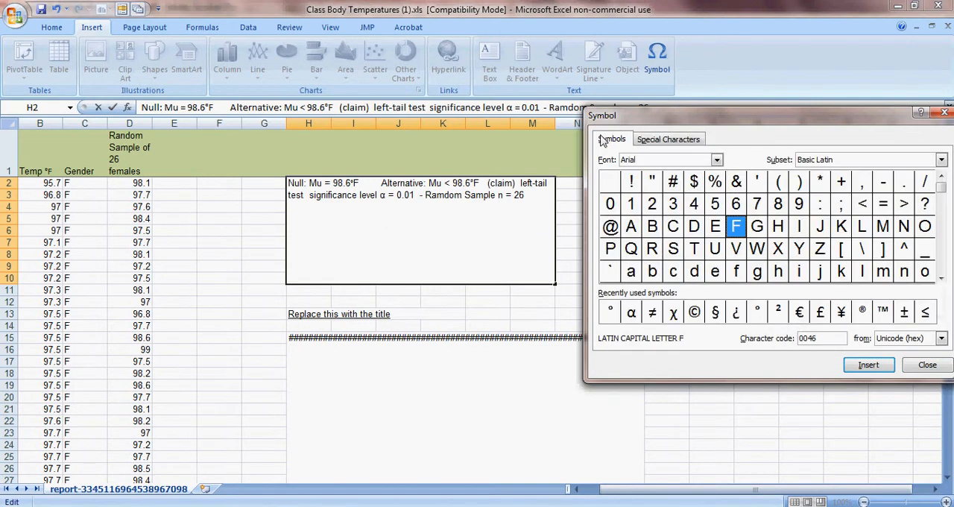
{"action": "left_click", "coordinate": [941, 160]}
{"action": "left_click", "coordinate": [942, 161]}
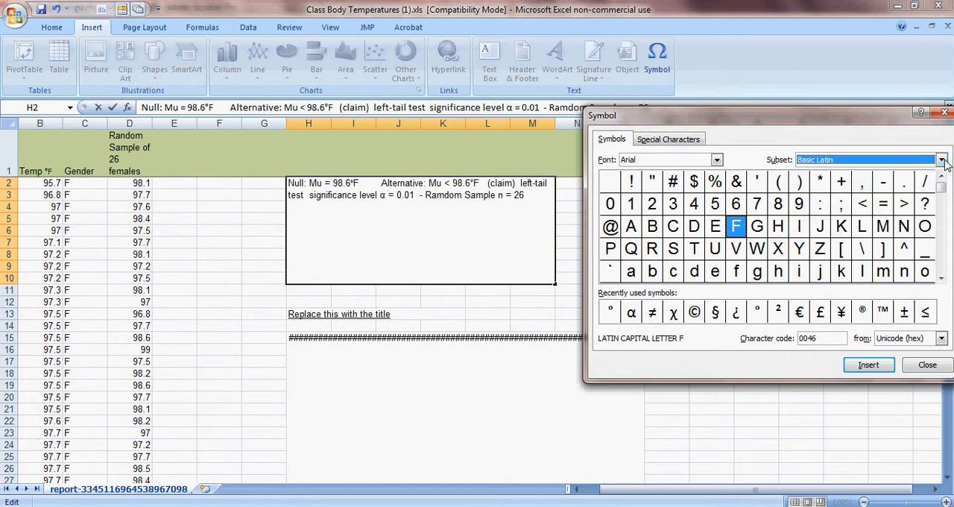
{"action": "left_click", "coordinate": [927, 365]}
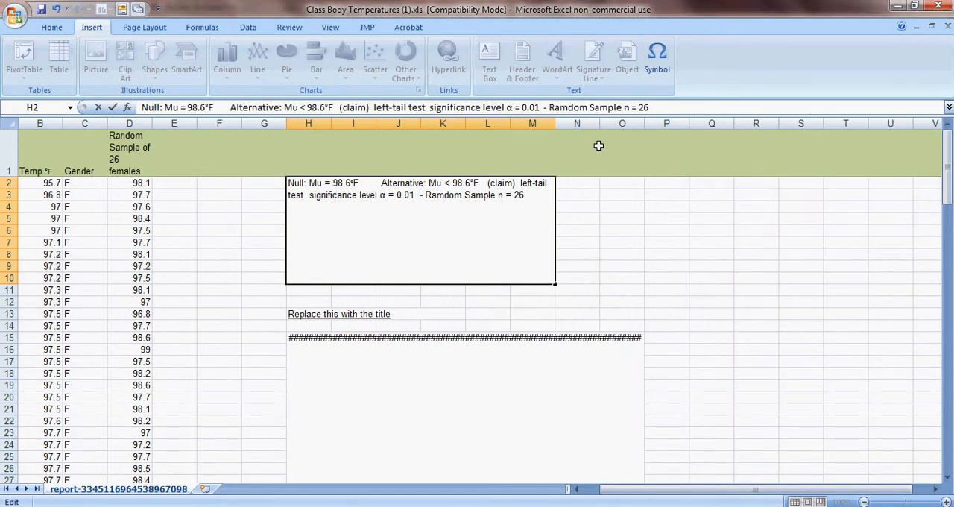
- Finish editing the hypothesis statement in cell H2 and review the entry
{"action": "left_click", "coordinate": [597, 240]}
{"action": "left_click_drag", "start_coordinate": [945, 134], "coordinate": [945, 130]}
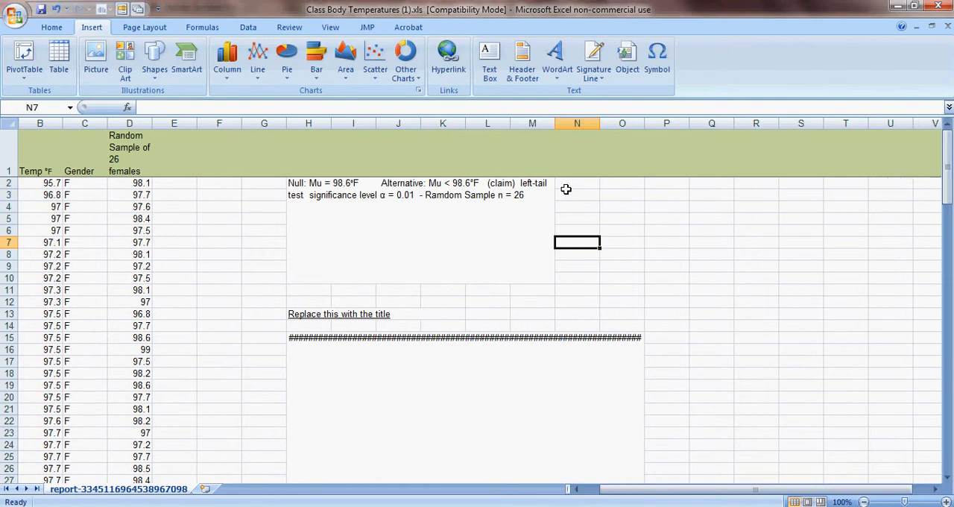
{"action": "left_click", "coordinate": [504, 217]}
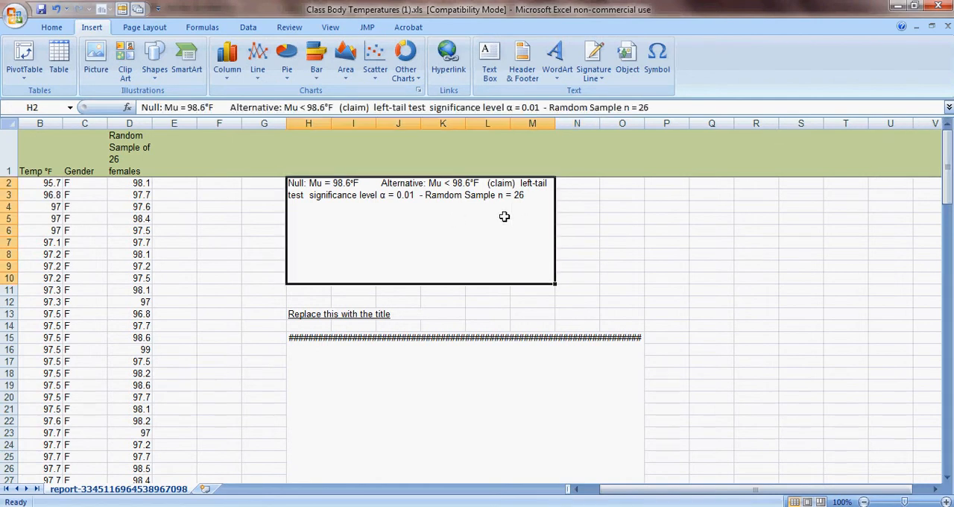
{"action": "left_click", "coordinate": [639, 163]}
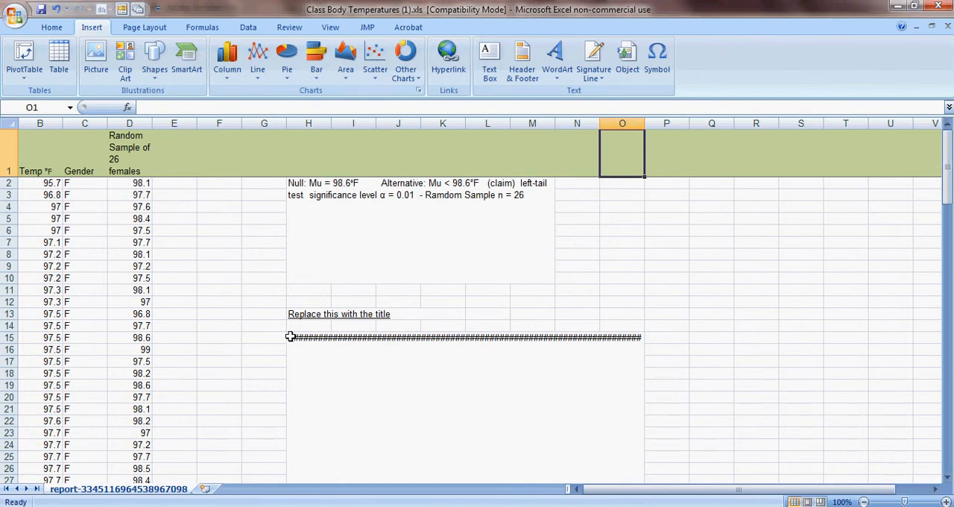
- Replace the placeholder title in cell H13 with "Women's Temperatures"
{"action": "left_click", "coordinate": [290, 314]}
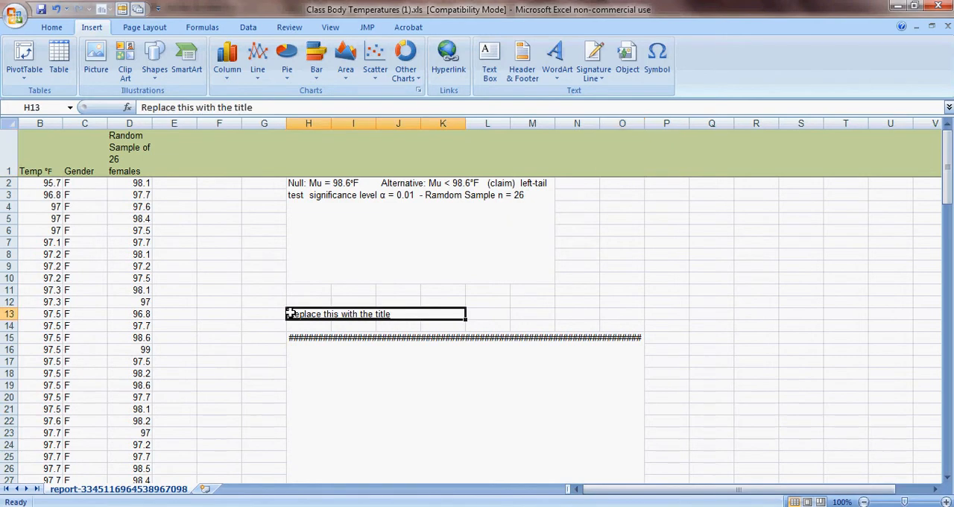
{"action": "double_click", "coordinate": [399, 314]}
{"action": "left_click_drag", "start_coordinate": [400, 313], "coordinate": [232, 318]}
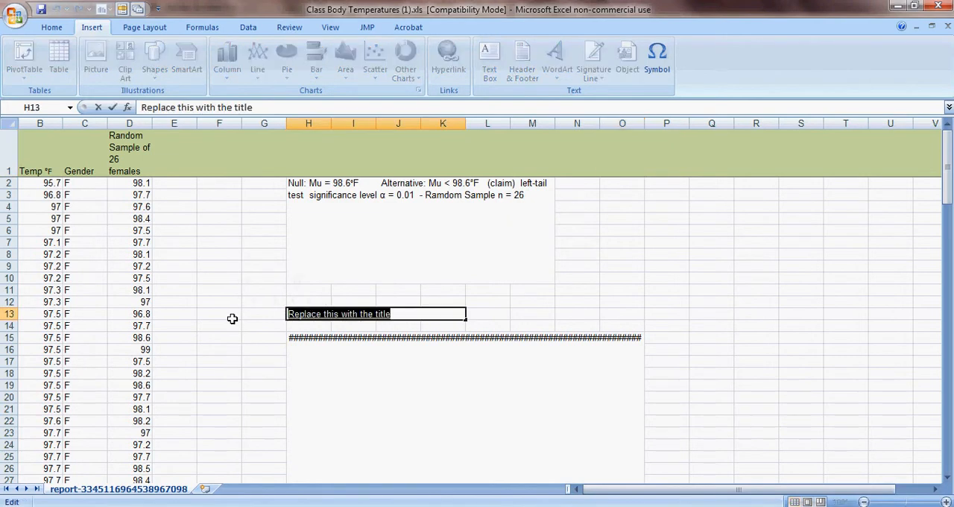
{"action": "type", "text": "Women"}
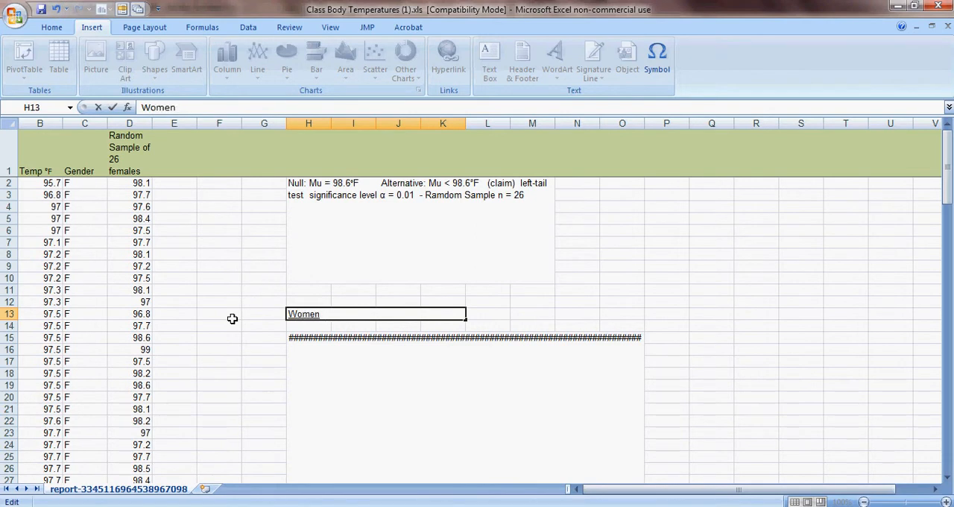
{"action": "type", "text": "'s Temperatyu"}
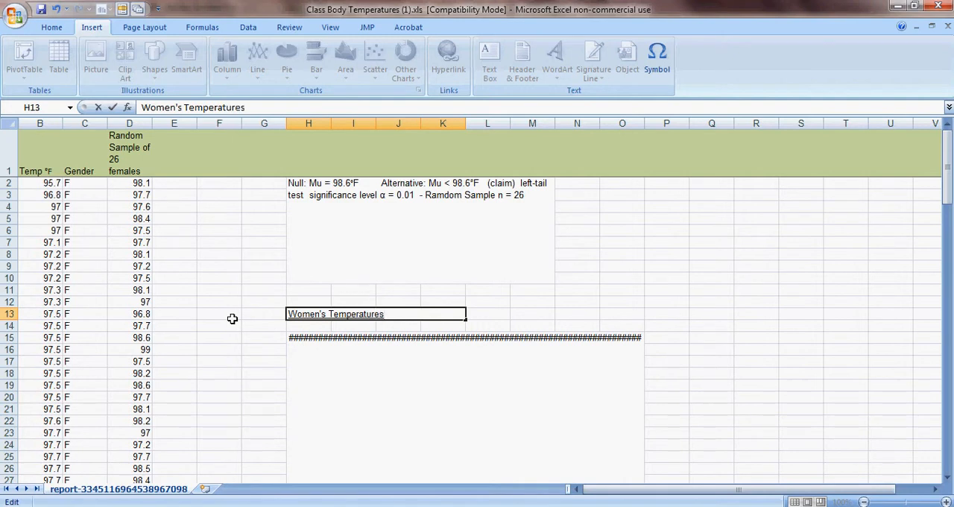
{"action": "left_click", "coordinate": [502, 314]}
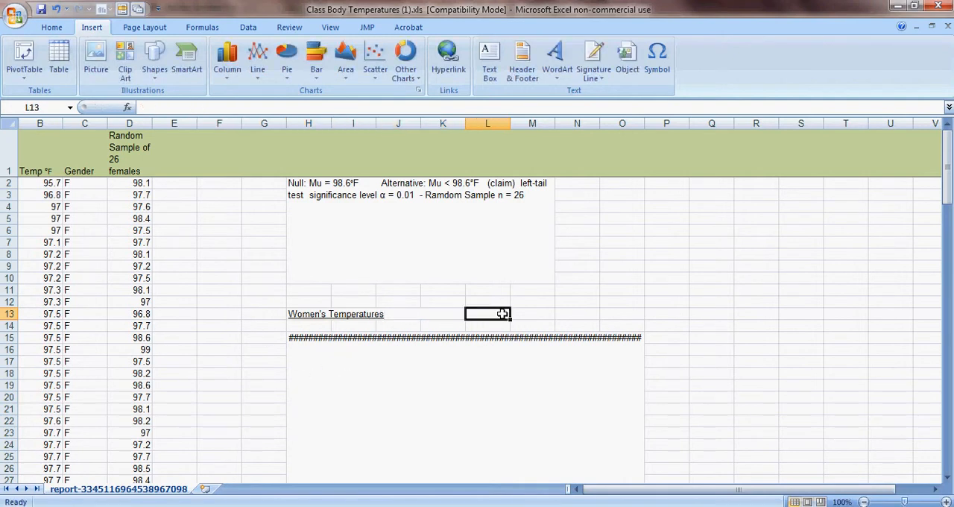
- Read the instructions in the merged box at H15 and delete that box, shifting the cells up
{"action": "left_click", "coordinate": [293, 340]}
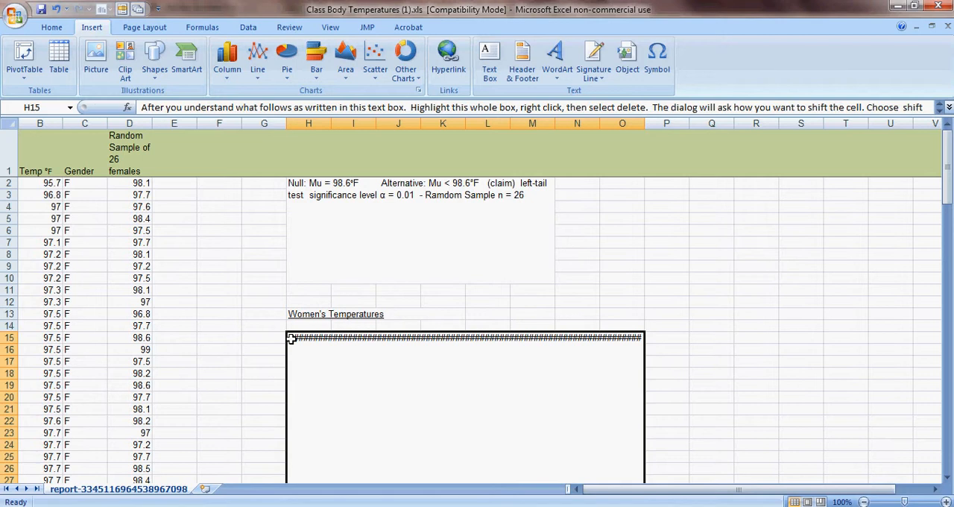
{"action": "double_click", "coordinate": [291, 338]}
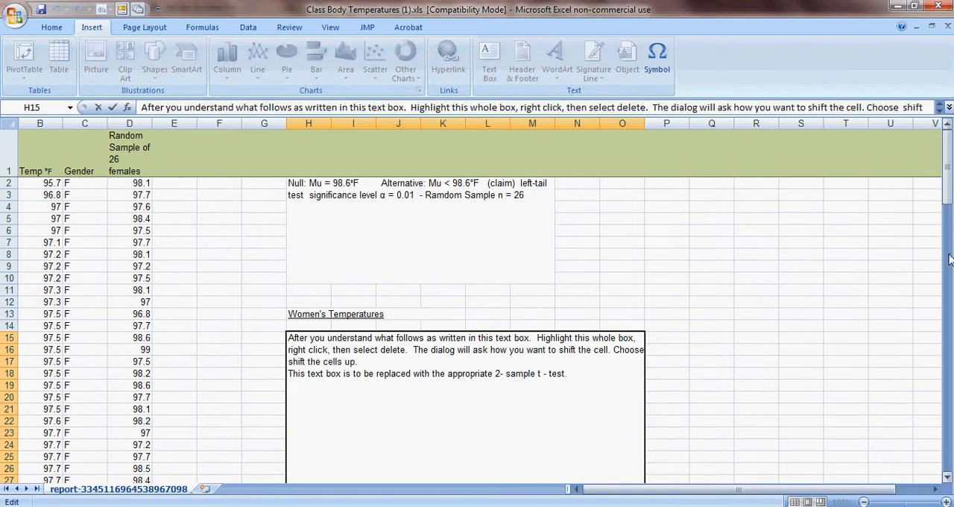
{"action": "left_click_drag", "start_coordinate": [949, 168], "coordinate": [920, 64]}
{"action": "key", "text": "Escape"}
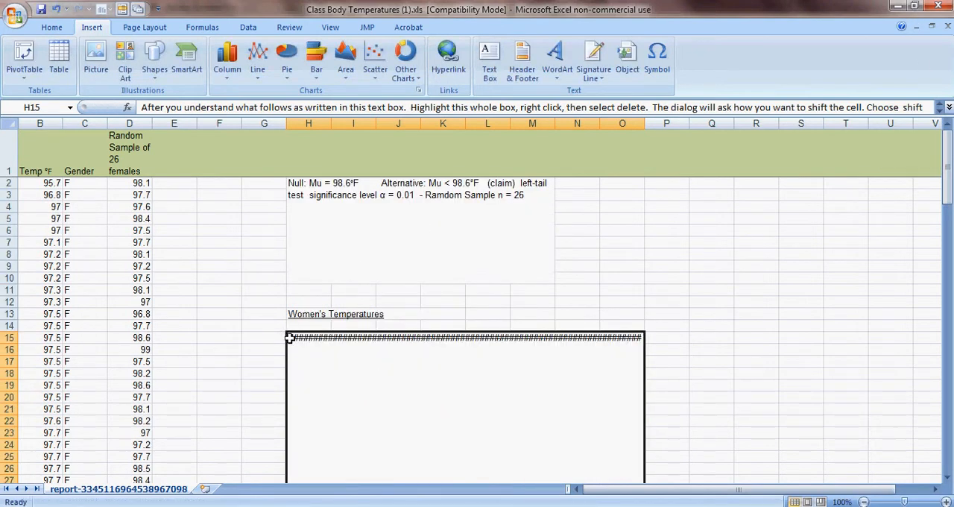
{"action": "right_click", "coordinate": [291, 339]}
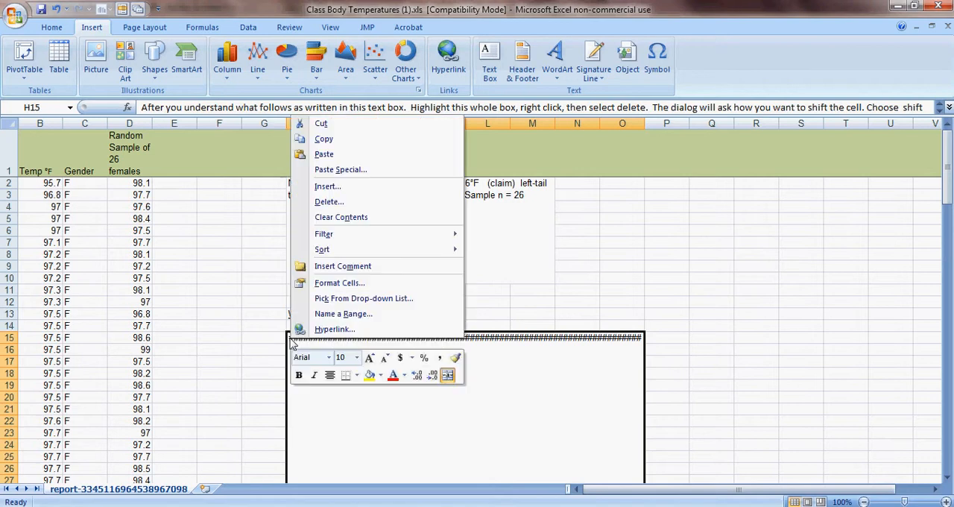
{"action": "left_click", "coordinate": [329, 201]}
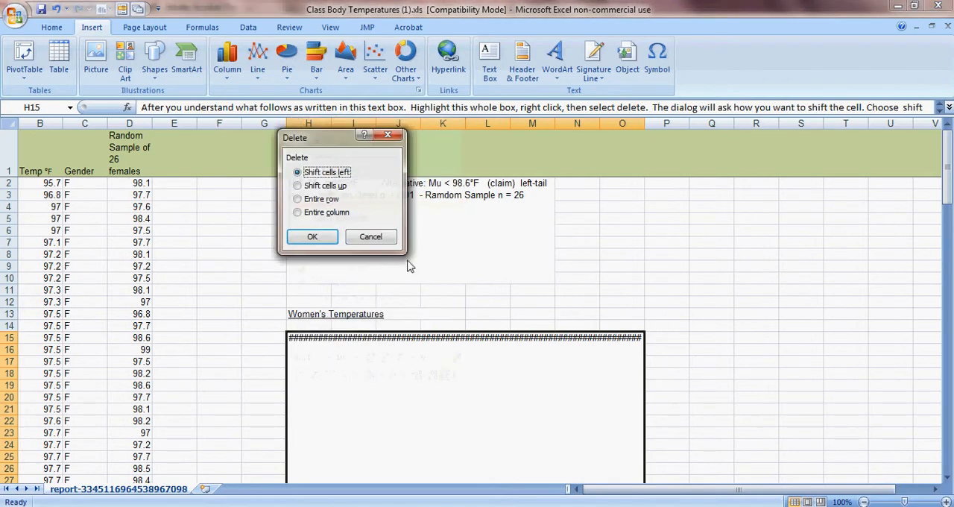
{"action": "left_click", "coordinate": [298, 185]}
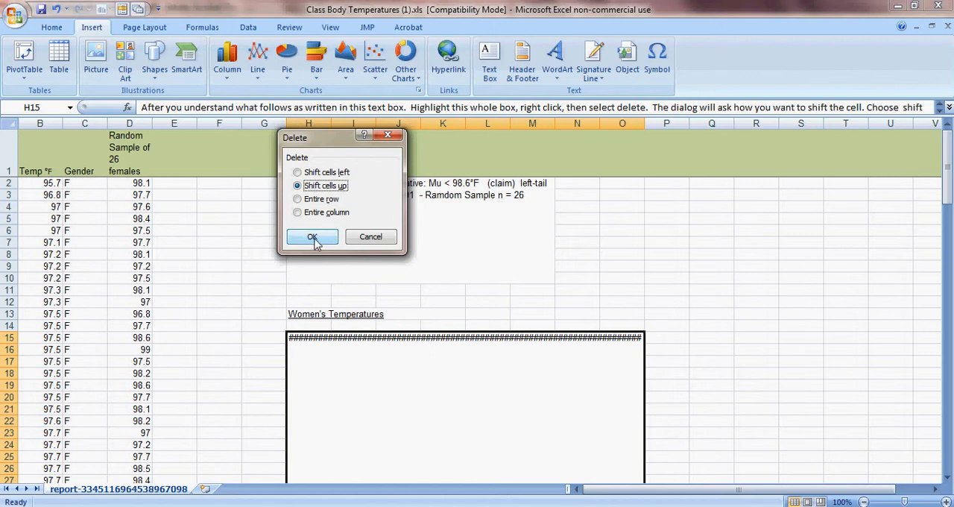
{"action": "left_click", "coordinate": [312, 237]}
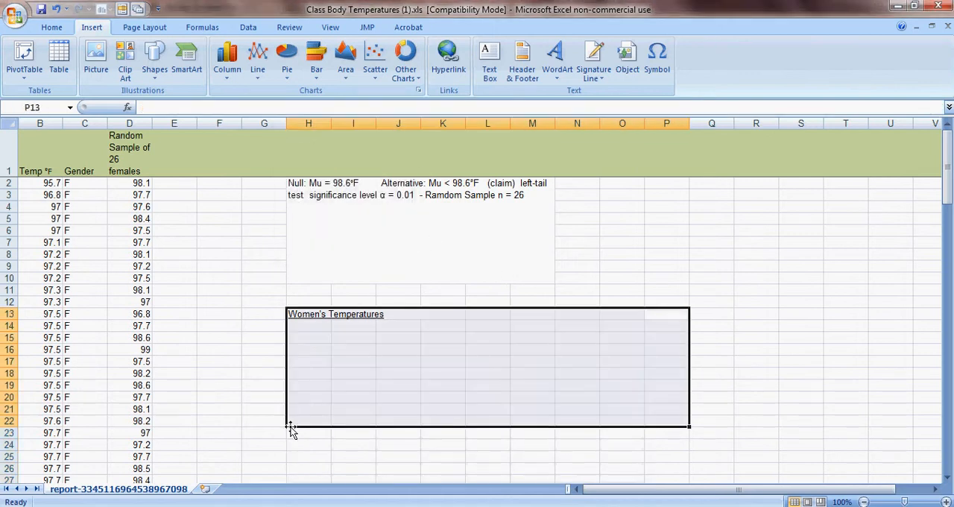
{"action": "left_click", "coordinate": [300, 334]}
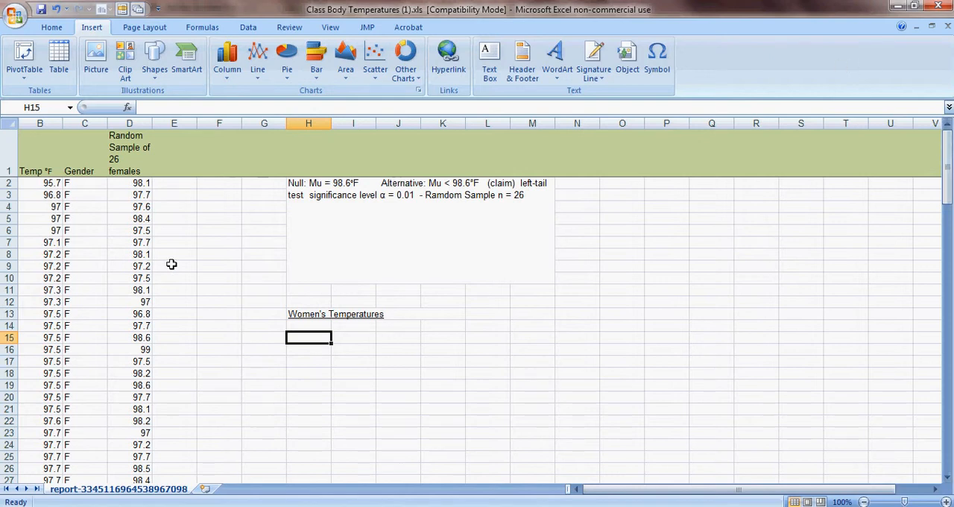
- Enter the column heading "Null Temp" in cell E1 beside the random sample heading
{"action": "left_click", "coordinate": [178, 143]}
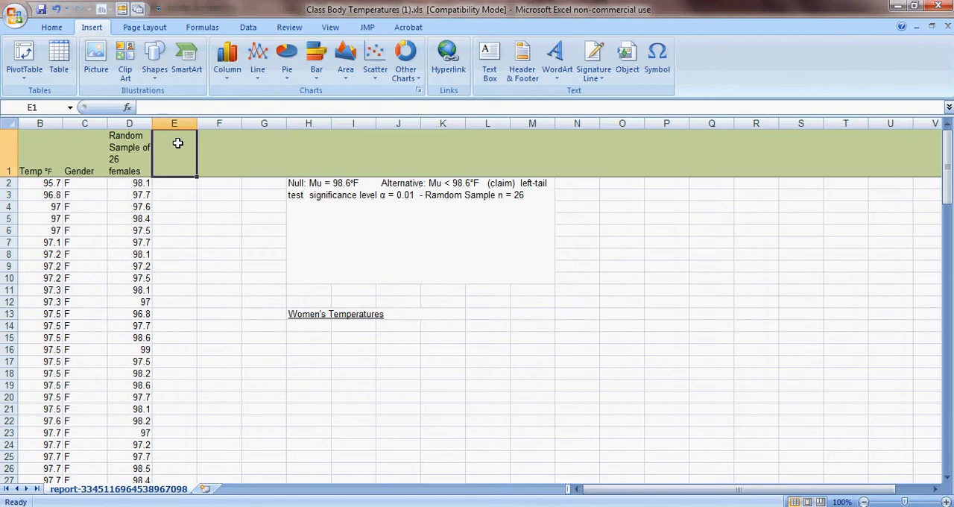
{"action": "type", "text": "Null"}
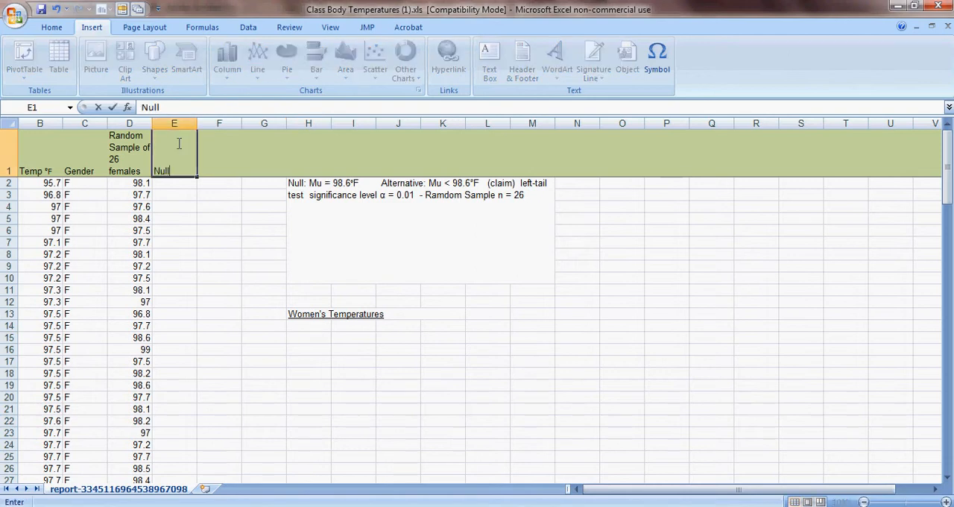
{"action": "type", "text": " Temp"}
- Enter 98.6 in cell E2 and fill it down to E27 alongside the 26 sampled temperatures
{"action": "left_click", "coordinate": [176, 183]}
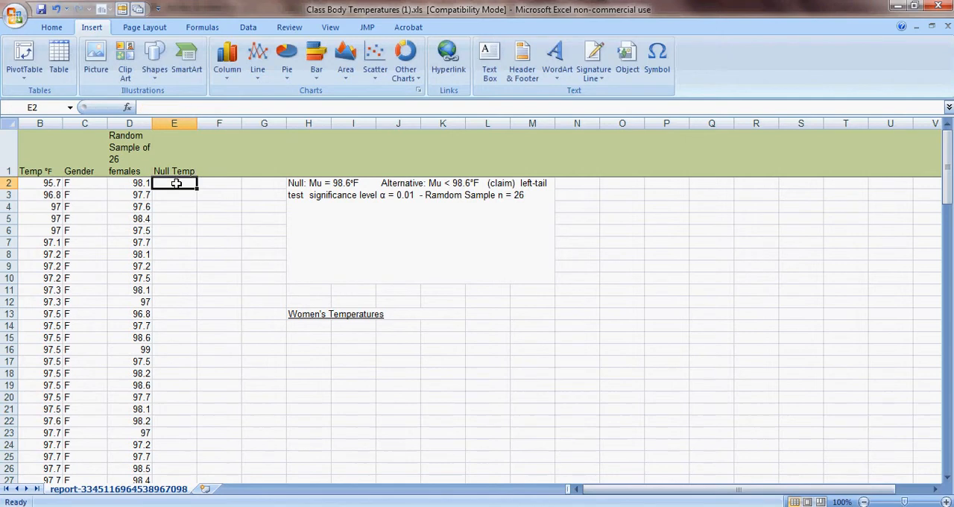
{"action": "type", "text": "98.6"}
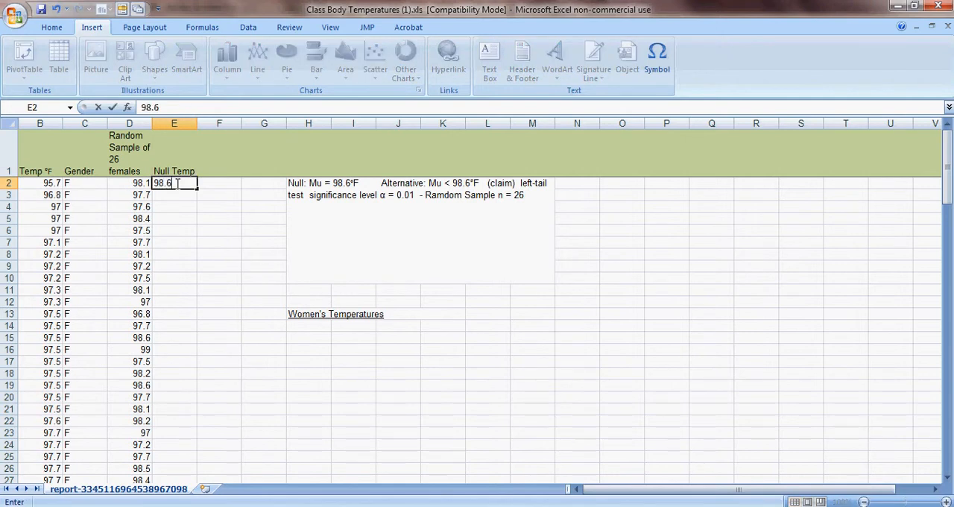
{"action": "key", "text": "ctrl+Return"}
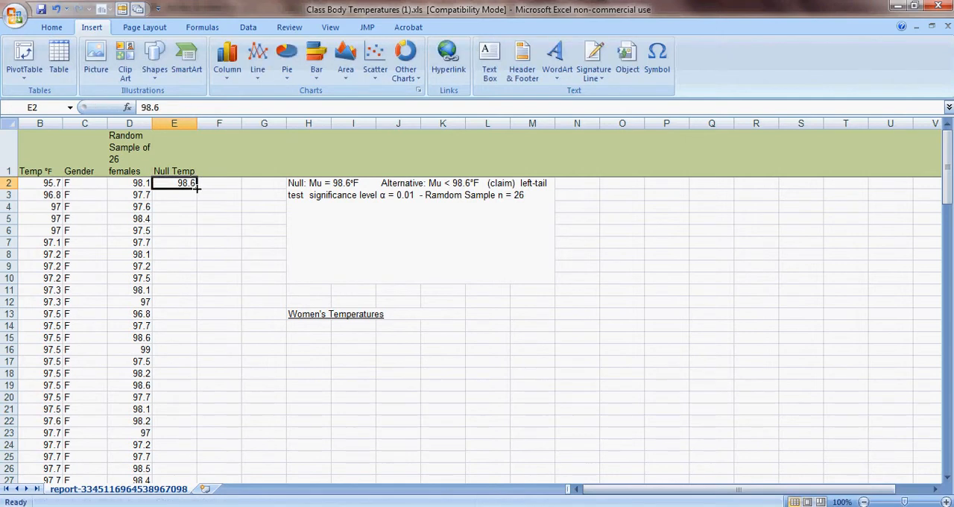
{"action": "left_click_drag", "start_coordinate": [197, 189], "coordinate": [174, 435]}
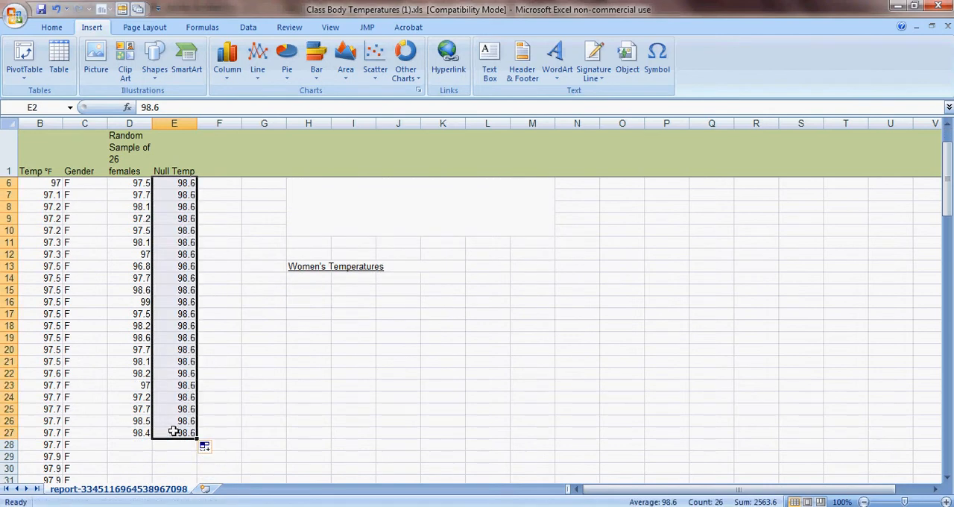
{"action": "left_click_drag", "start_coordinate": [947, 207], "coordinate": [947, 151]}
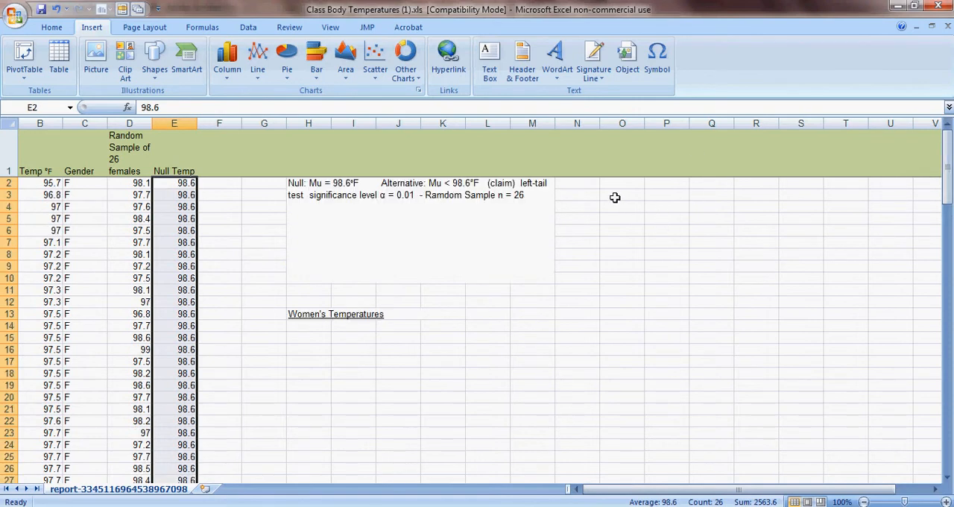
{"action": "left_click", "coordinate": [615, 195]}
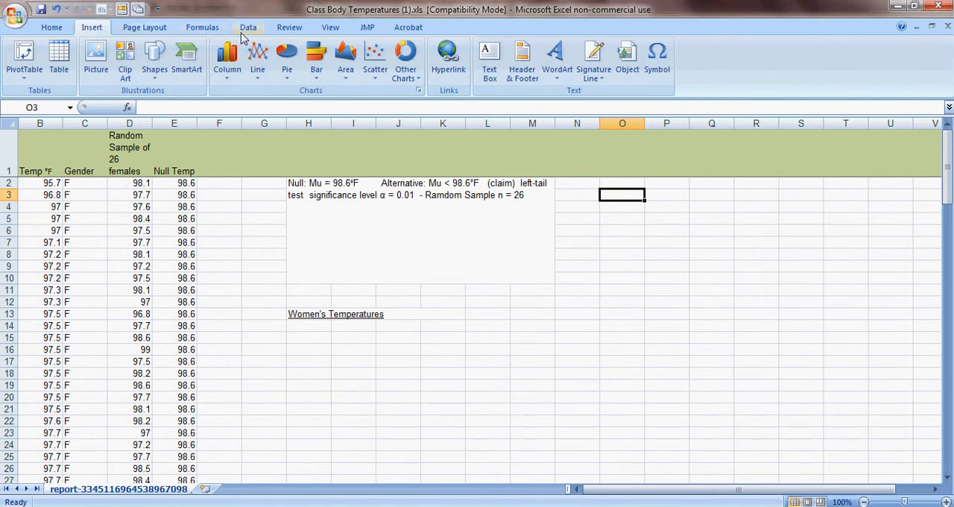
- Start the "t-Test: Two-Sample Assuming Unequal Variances" data analysis tool
{"action": "left_click", "coordinate": [246, 28]}
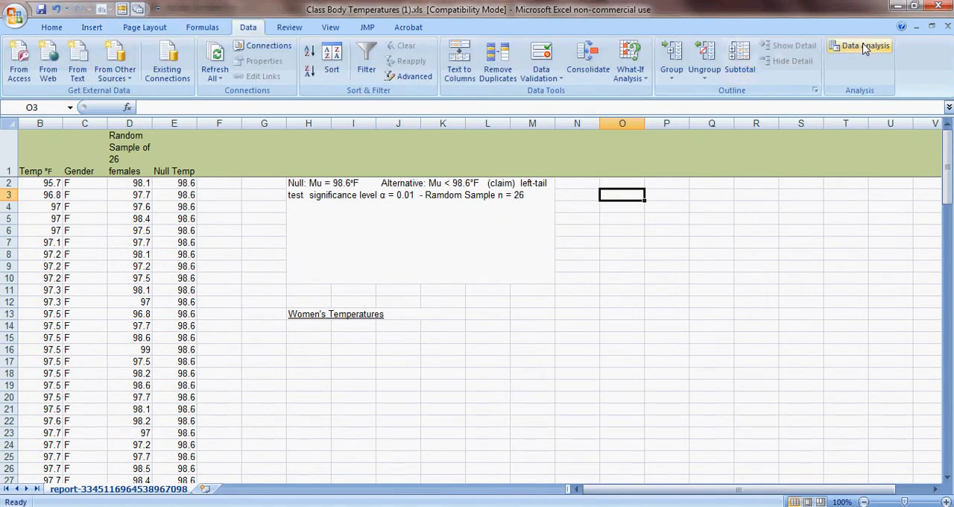
{"action": "left_click", "coordinate": [864, 47]}
{"action": "left_click_drag", "start_coordinate": [841, 254], "coordinate": [844, 297]}
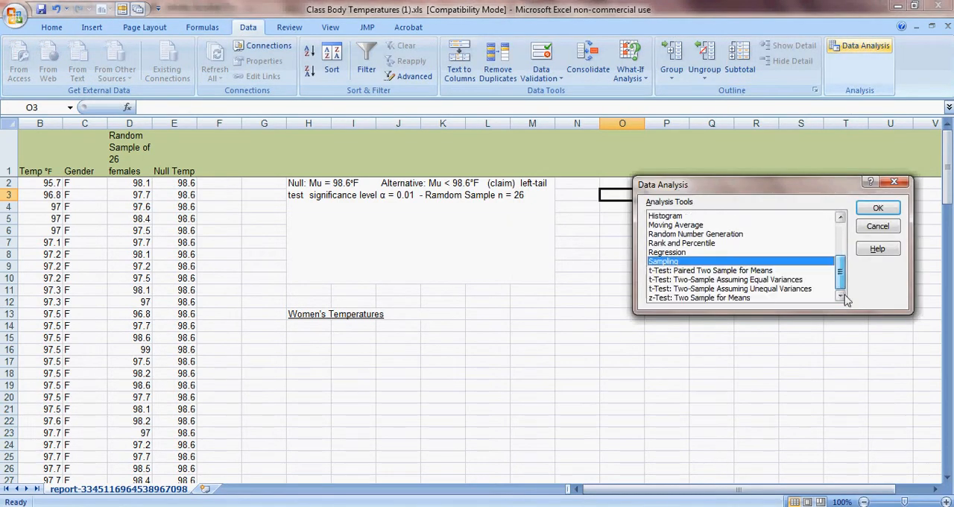
{"action": "left_click", "coordinate": [775, 290]}
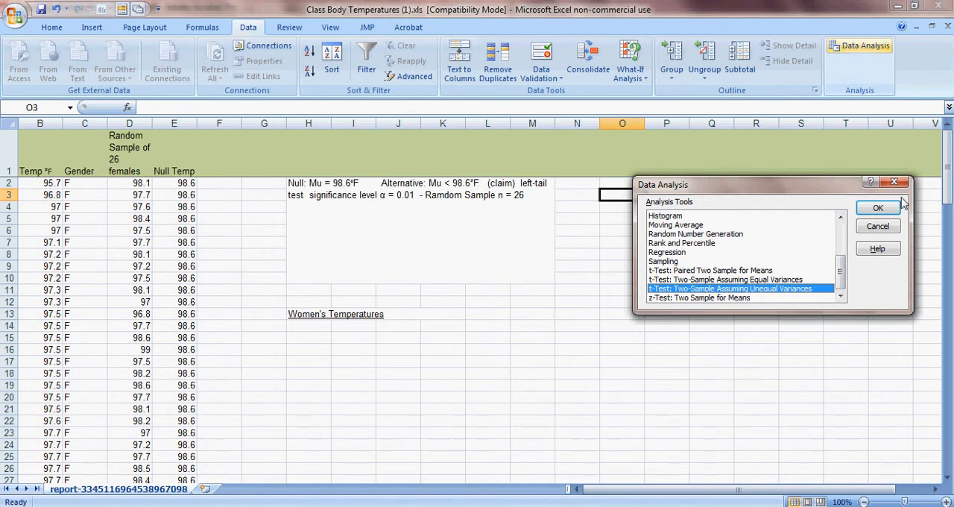
{"action": "left_click", "coordinate": [879, 209]}
- Set the t-test's Variable 1 range to D2:D27 and its Variable 2 range to E2:E27
{"action": "left_click", "coordinate": [755, 184]}
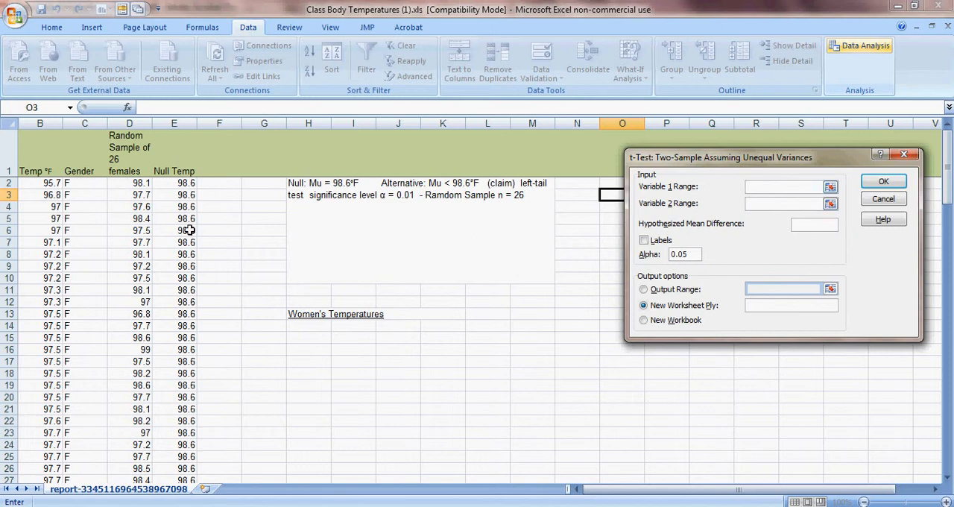
{"action": "left_click", "coordinate": [141, 183]}
{"action": "left_click_drag", "start_coordinate": [141, 184], "coordinate": [142, 397]}
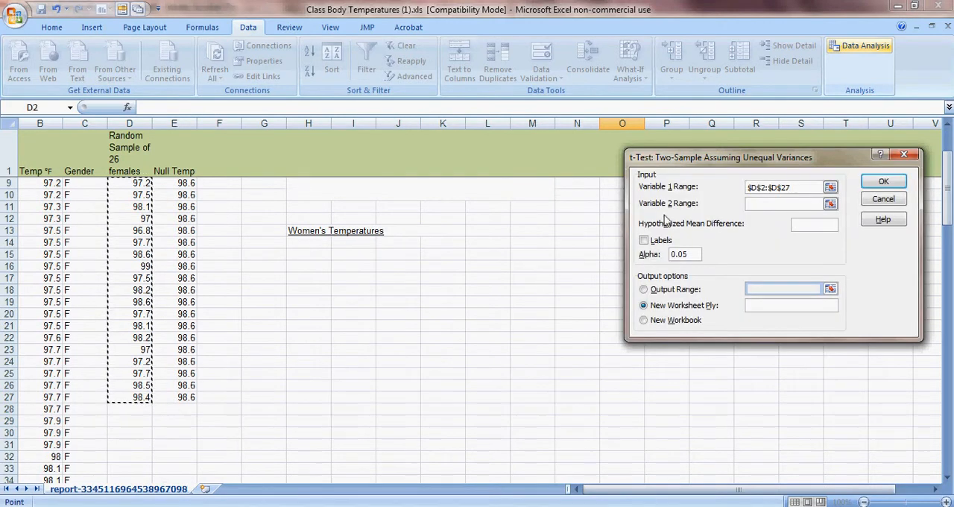
{"action": "left_click", "coordinate": [760, 203]}
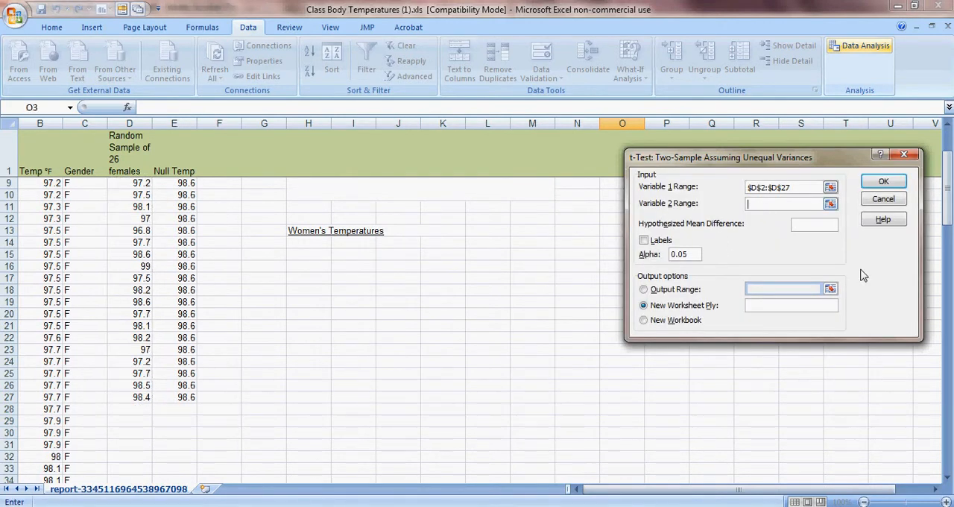
{"action": "scroll", "coordinate": [949, 171], "scroll_direction": "up", "scroll_amount": 1}
{"action": "left_click_drag", "start_coordinate": [948, 172], "coordinate": [949, 151]}
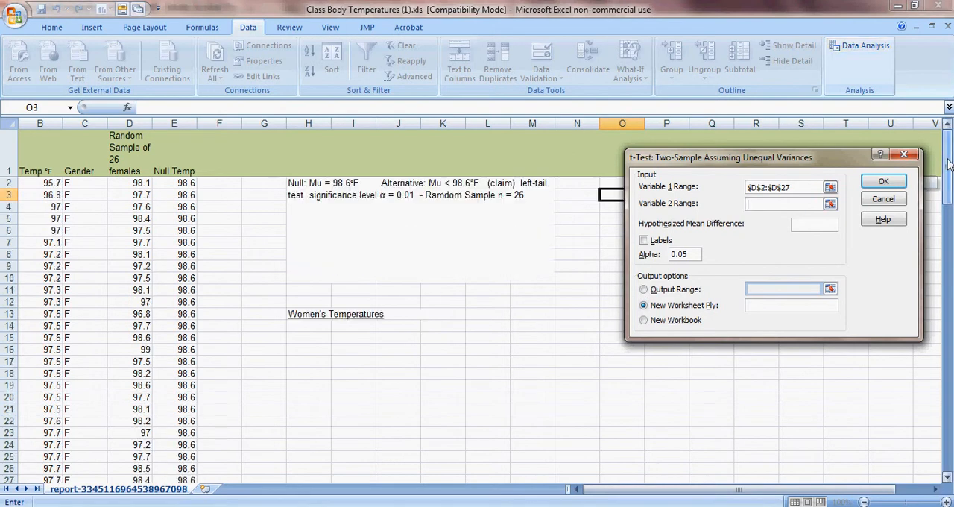
{"action": "left_click_drag", "start_coordinate": [182, 183], "coordinate": [166, 405]}
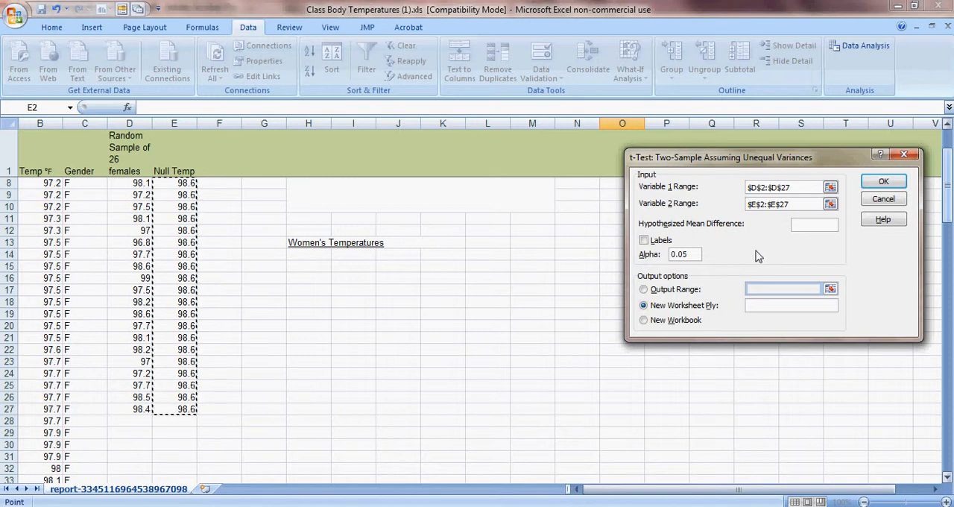
- Set the hypothesized mean difference to 0, enable Labels, and set alpha to 0.01
{"action": "left_click", "coordinate": [803, 225]}
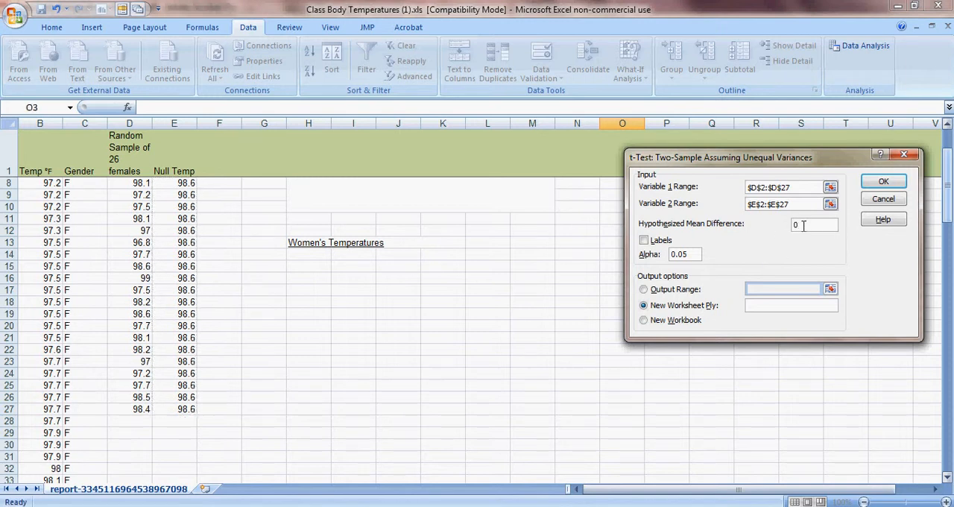
{"action": "left_click", "coordinate": [644, 241]}
{"action": "left_click", "coordinate": [684, 254]}
{"action": "left_click_drag", "start_coordinate": [683, 254], "coordinate": [690, 254]}
- Send the t-test output to range H14:N33 on the current sheet and run the test
{"action": "left_click", "coordinate": [646, 289]}
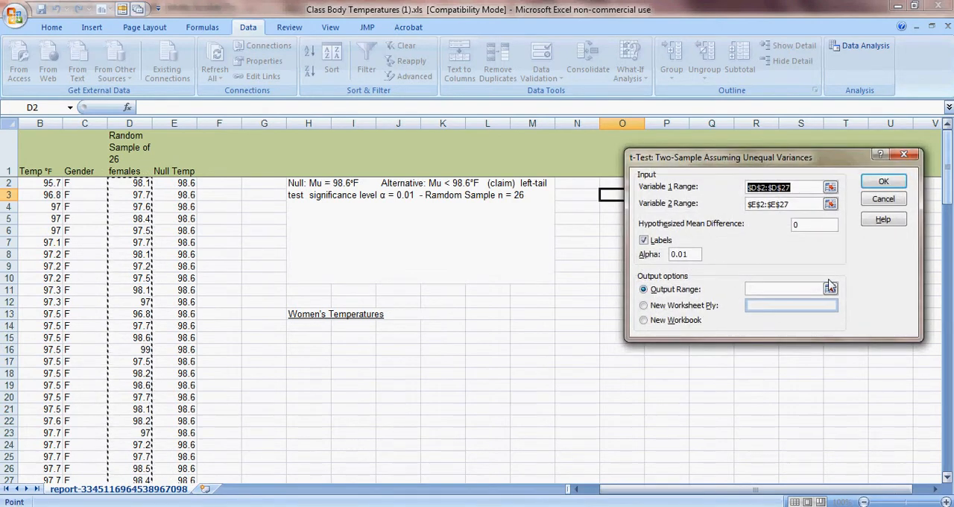
{"action": "left_click", "coordinate": [751, 288]}
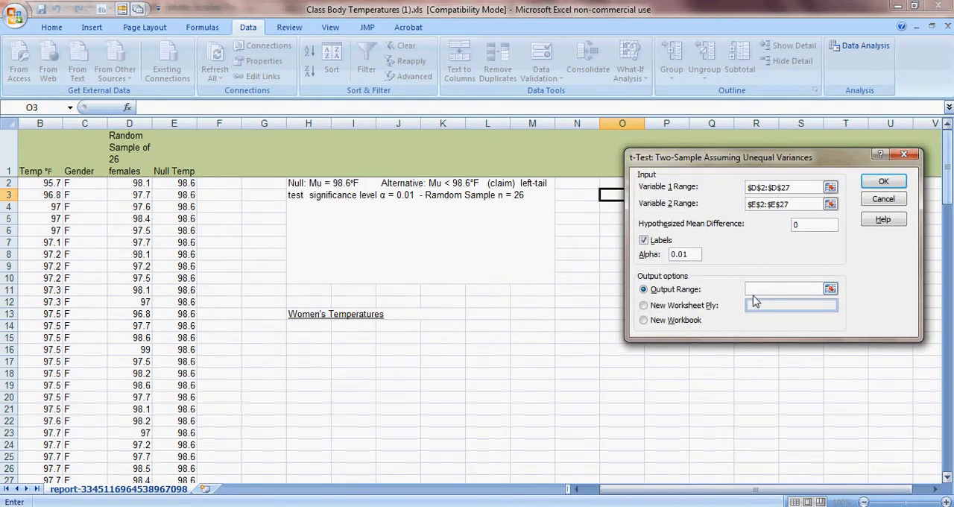
{"action": "left_click", "coordinate": [300, 328]}
{"action": "left_click_drag", "start_coordinate": [316, 336], "coordinate": [588, 452]}
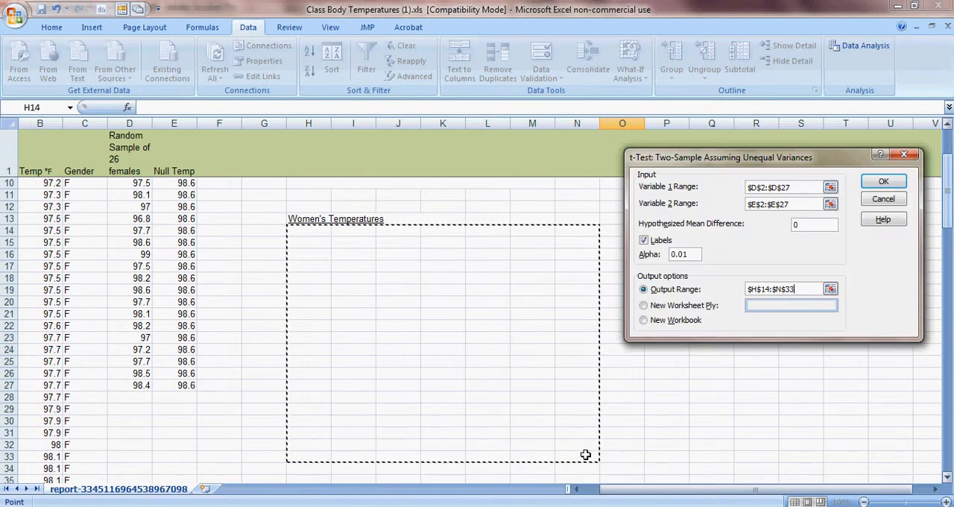
{"action": "left_click", "coordinate": [883, 181]}
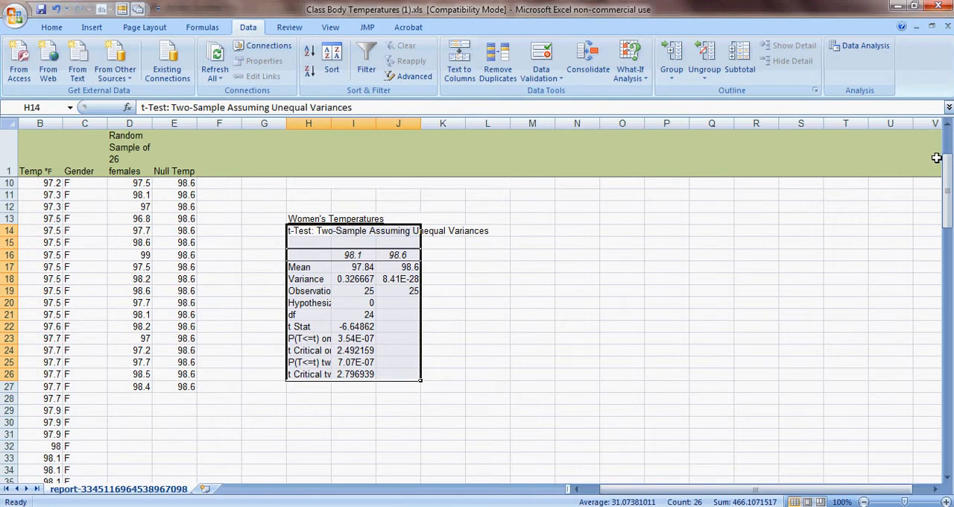
{"action": "left_click_drag", "start_coordinate": [947, 195], "coordinate": [950, 115]}
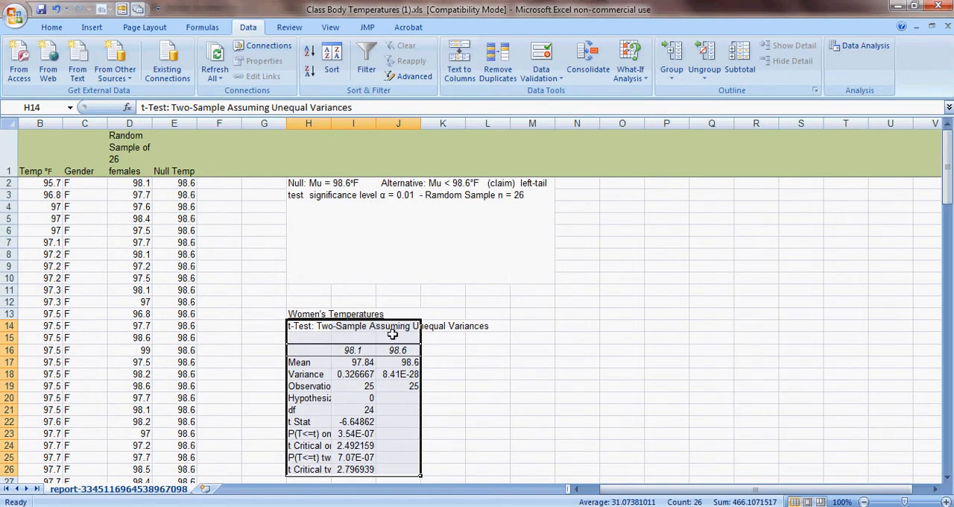
- Widen column H until the t-test output's row labels fit in full
{"action": "left_click_drag", "start_coordinate": [331, 123], "coordinate": [434, 124]}
{"action": "left_click", "coordinate": [408, 136]}
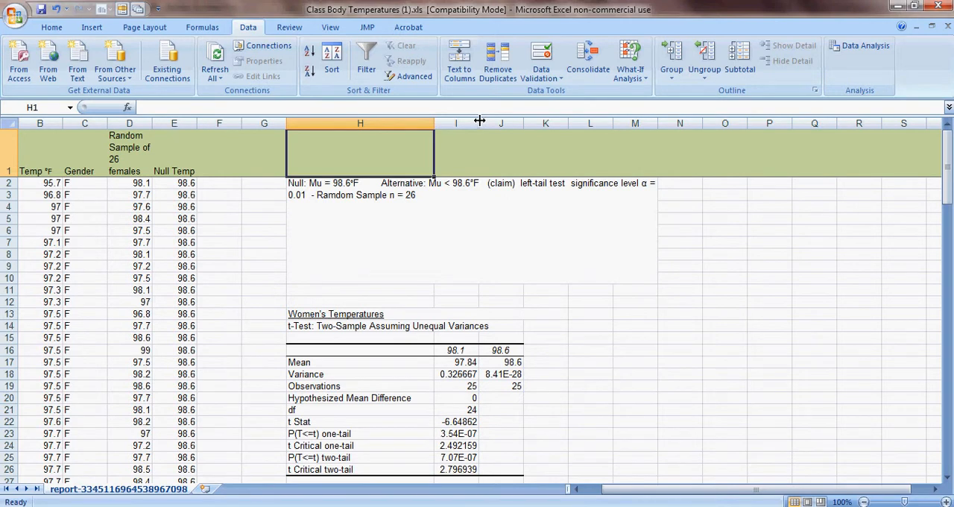
- Choose the Text number format for the empty range H29:J32 below the t-test output
{"action": "left_click_drag", "start_coordinate": [947, 172], "coordinate": [951, 195]}
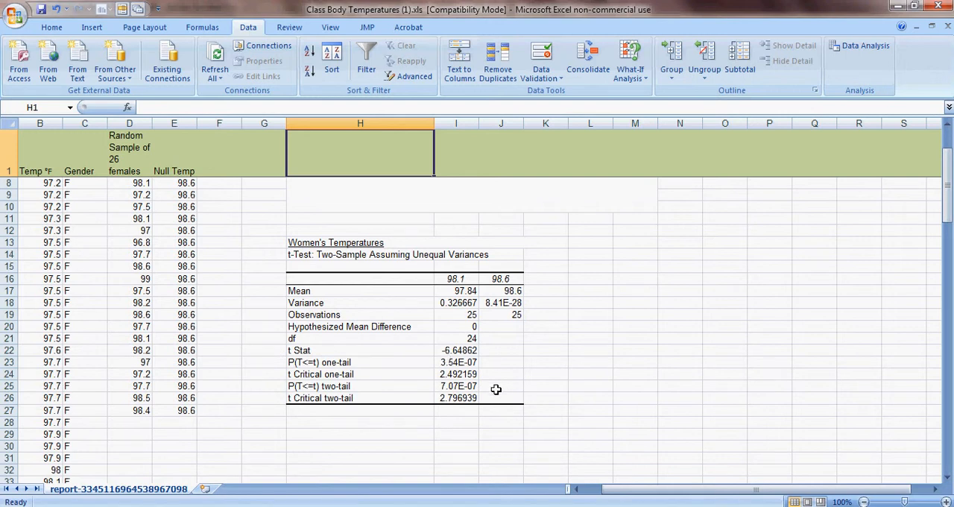
{"action": "mouse_move", "coordinate": [948, 174]}
{"action": "left_mouse_down"}
{"action": "mouse_move", "coordinate": [949, 165]}
{"action": "mouse_move", "coordinate": [950, 196]}
{"action": "mouse_move", "coordinate": [944, 146]}
{"action": "mouse_move", "coordinate": [949, 176]}
{"action": "left_mouse_up"}
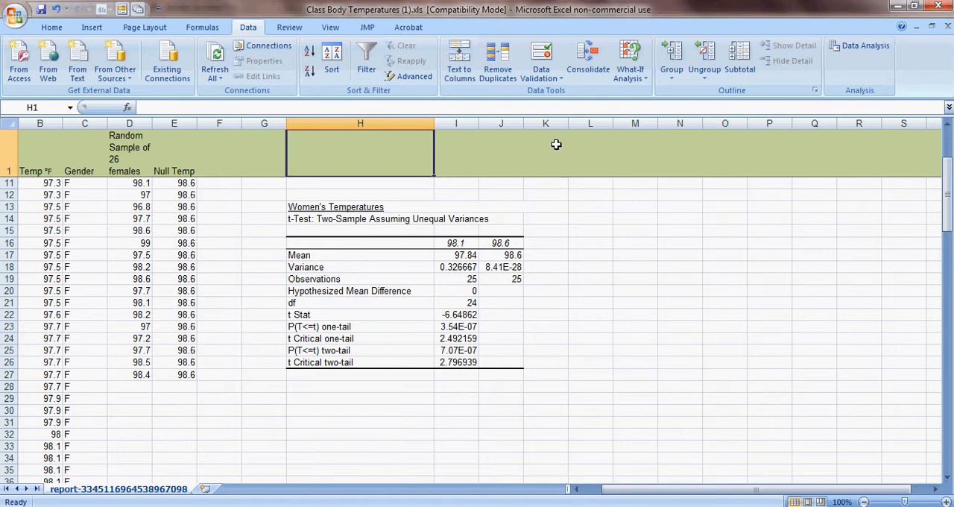
{"action": "left_click_drag", "start_coordinate": [948, 195], "coordinate": [947, 175]}
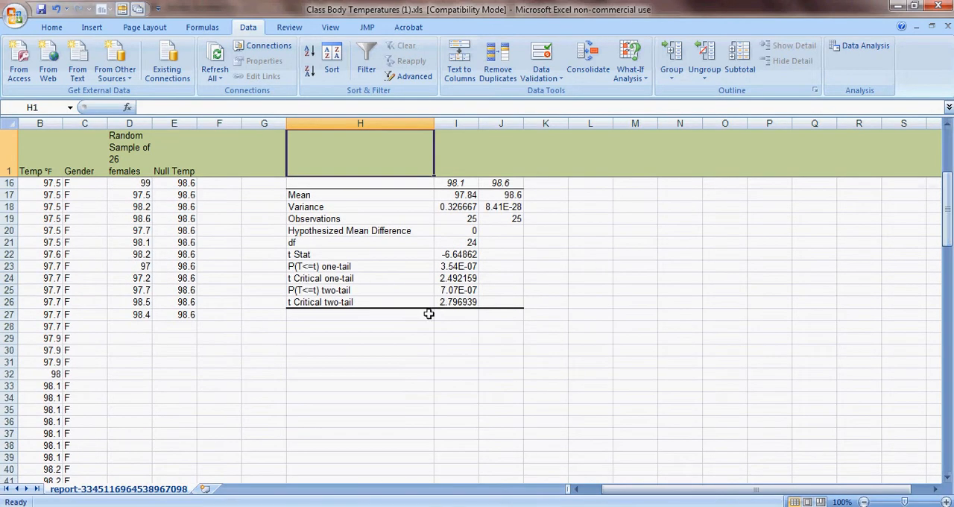
{"action": "left_click_drag", "start_coordinate": [291, 342], "coordinate": [501, 371]}
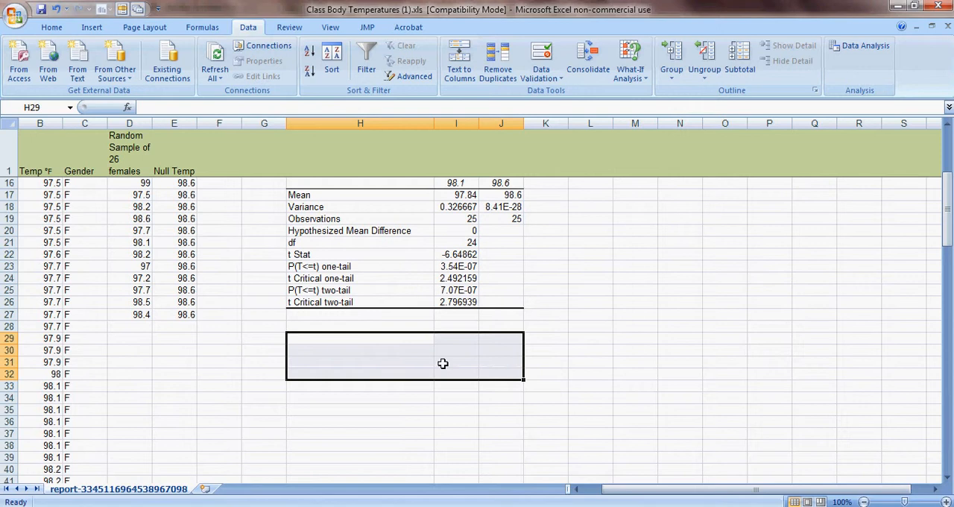
{"action": "right_click", "coordinate": [289, 337]}
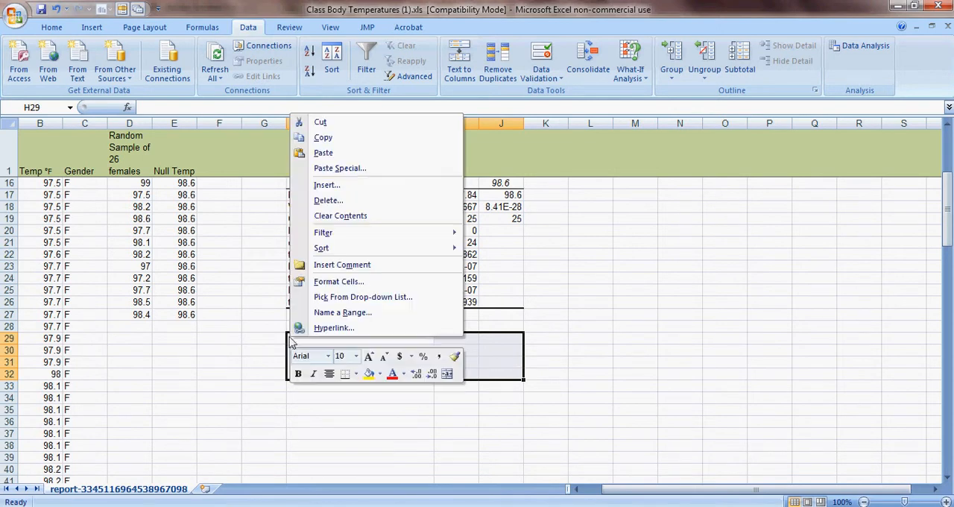
{"action": "left_click", "coordinate": [335, 283]}
{"action": "left_click", "coordinate": [169, 257]}
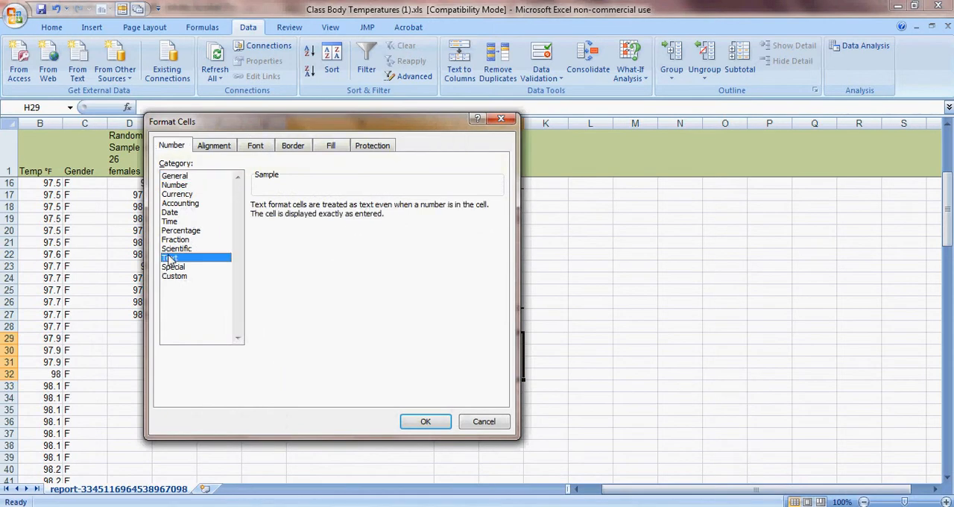
- Set the range's vertical alignment to Justify, enable Wrap text and Merge cells, and apply the formatting
{"action": "left_click", "coordinate": [213, 146]}
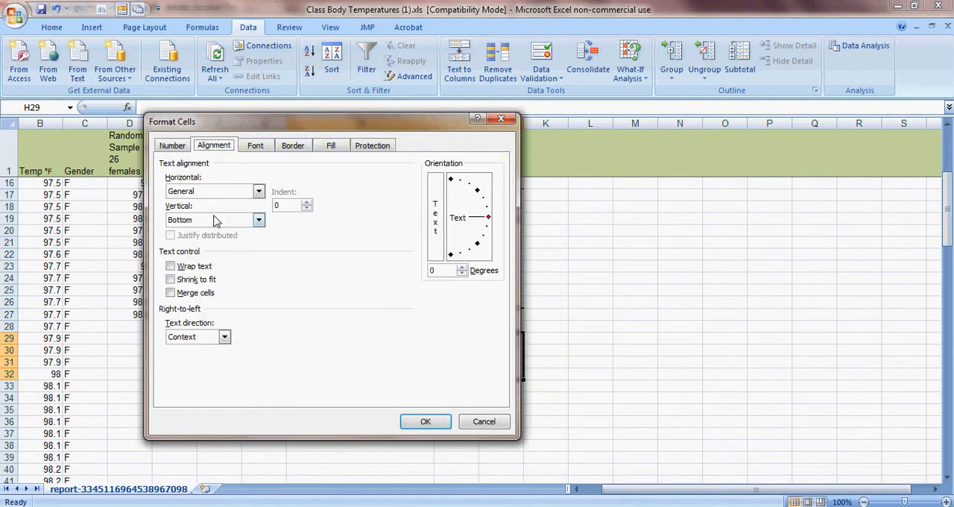
{"action": "left_click", "coordinate": [258, 219]}
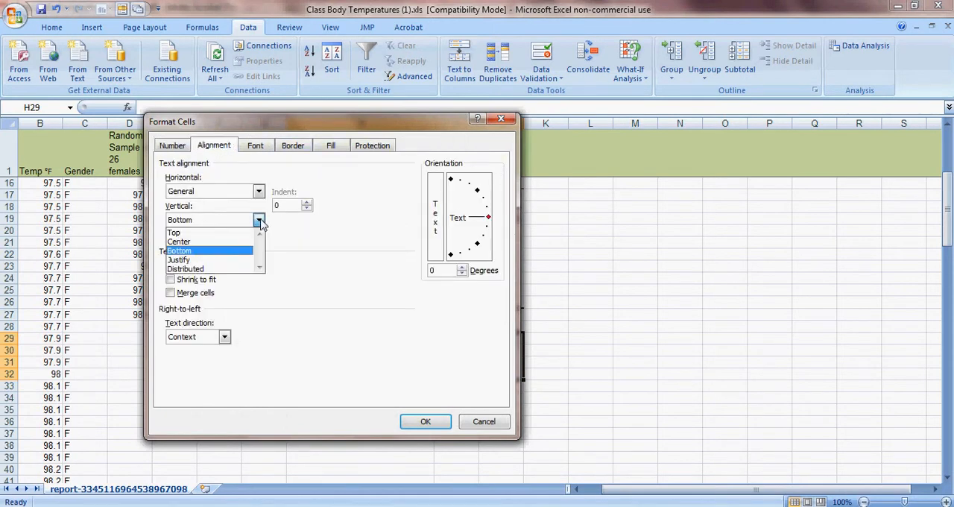
{"action": "left_click", "coordinate": [231, 259]}
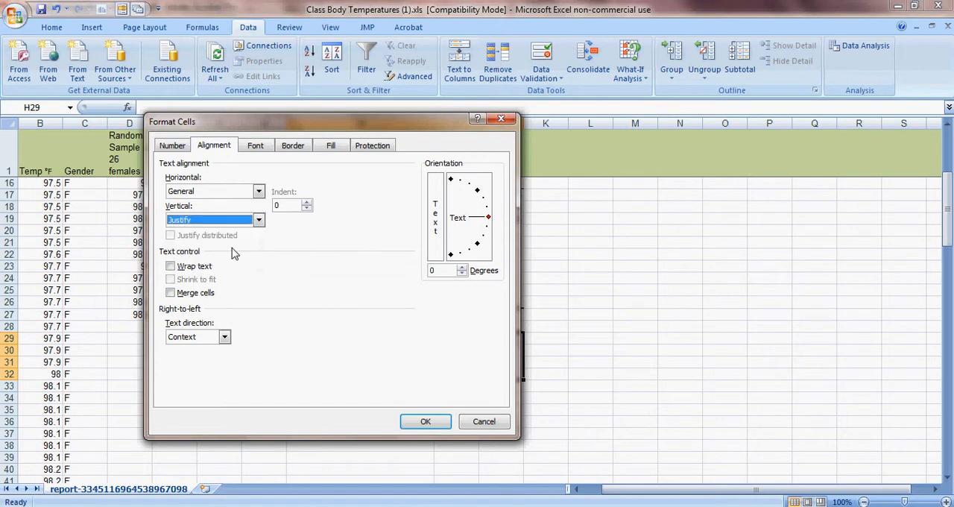
{"action": "left_click", "coordinate": [170, 266]}
{"action": "left_click", "coordinate": [170, 292]}
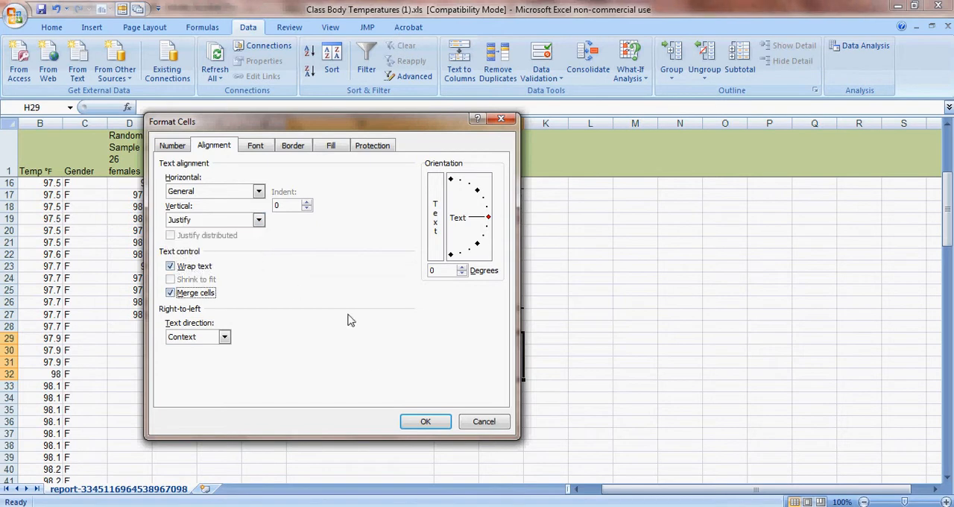
{"action": "left_click", "coordinate": [425, 421]}
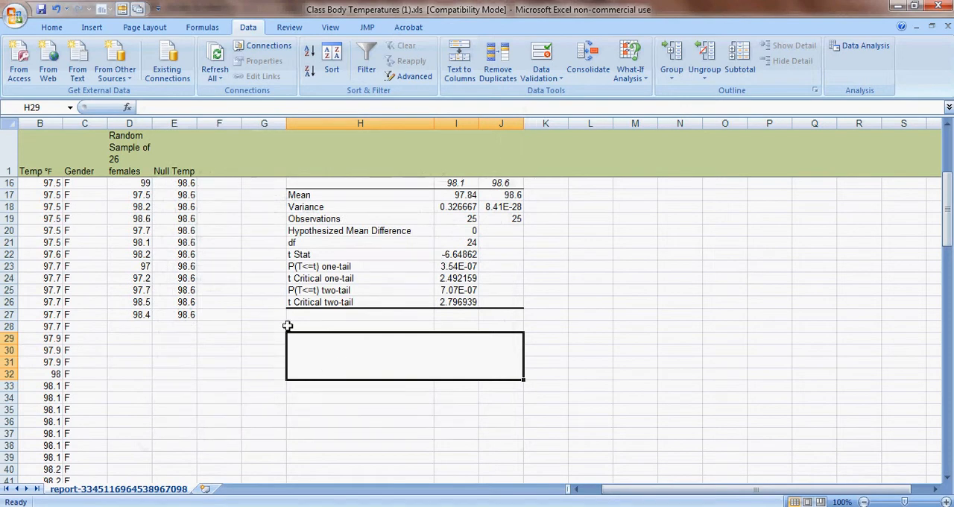
- Begin the conclusion in the merged cell H29 with "p - value 3.5 x 10^-7 < alpha = 0.01 reject Null"
{"action": "double_click", "coordinate": [304, 340]}
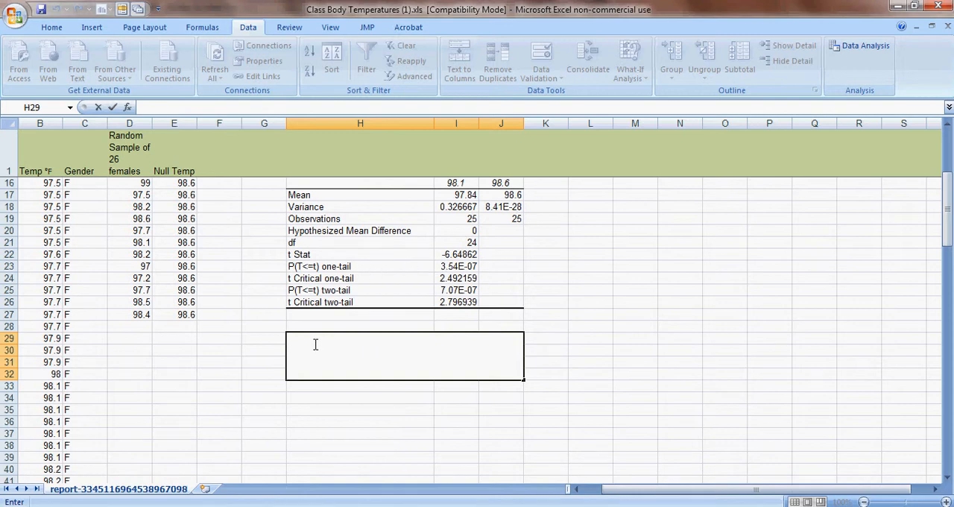
{"action": "type", "text": "p - value"}
{"action": "type", "text": ".5"}
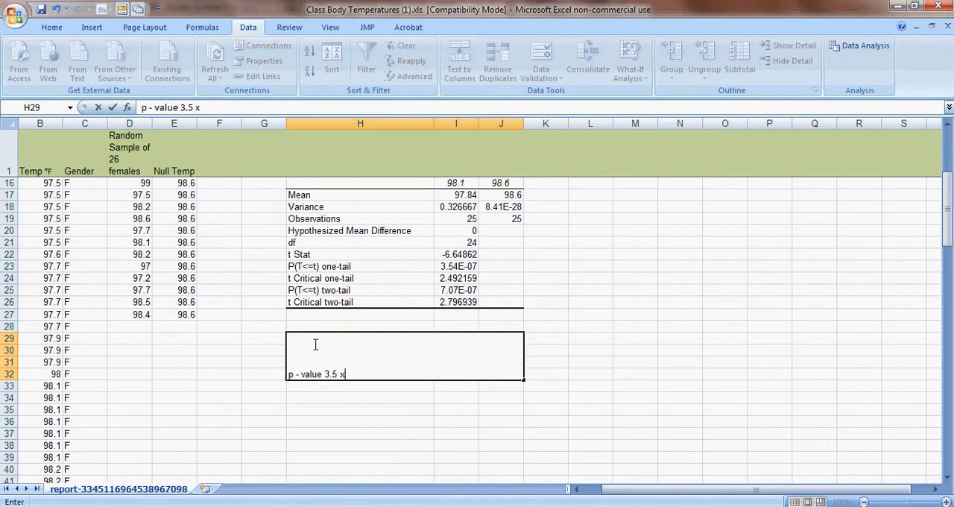
{"action": "type", "text": "x 10"}
{"action": "type", "text": "alpha"}
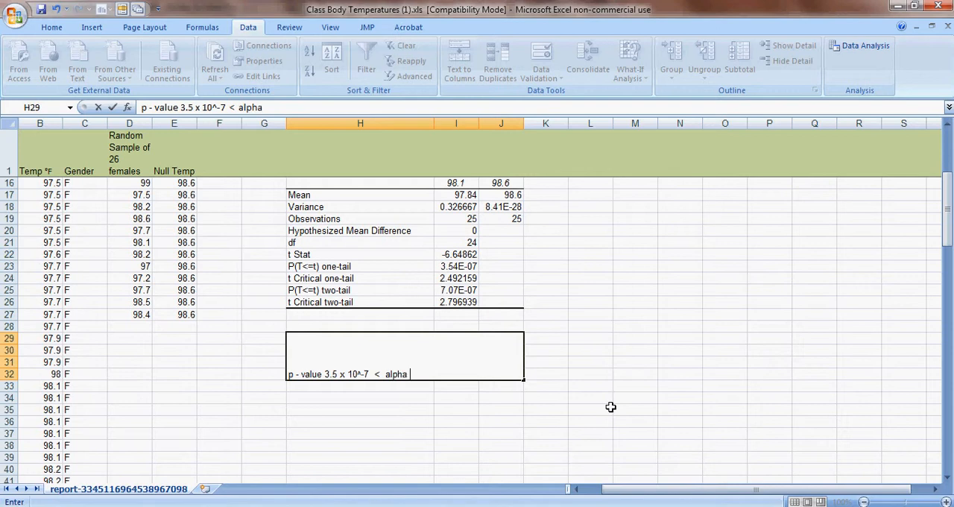
{"action": "type", "text": " = 0.01  reject Null"}
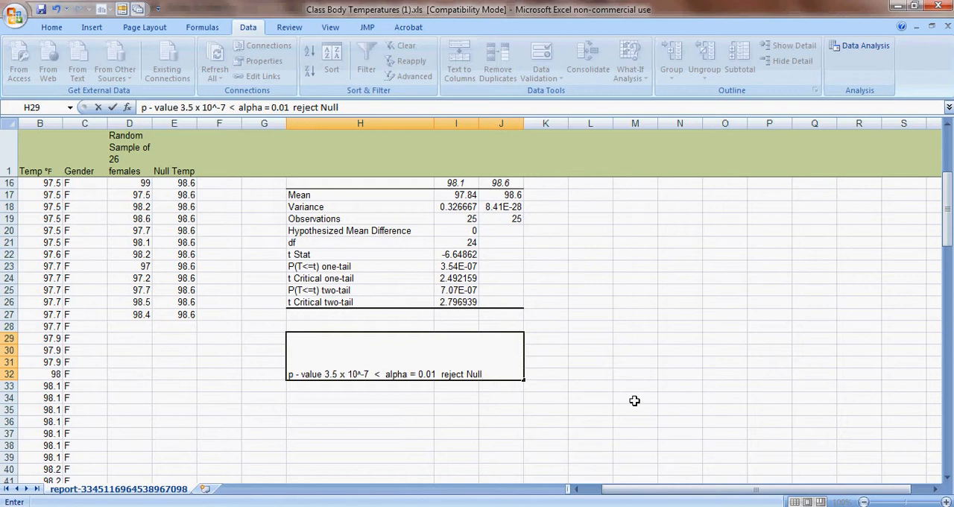
- Continue the conclusion in H29 with "; there is enough support the claim that"
{"action": "type", "text": "there is enough"}
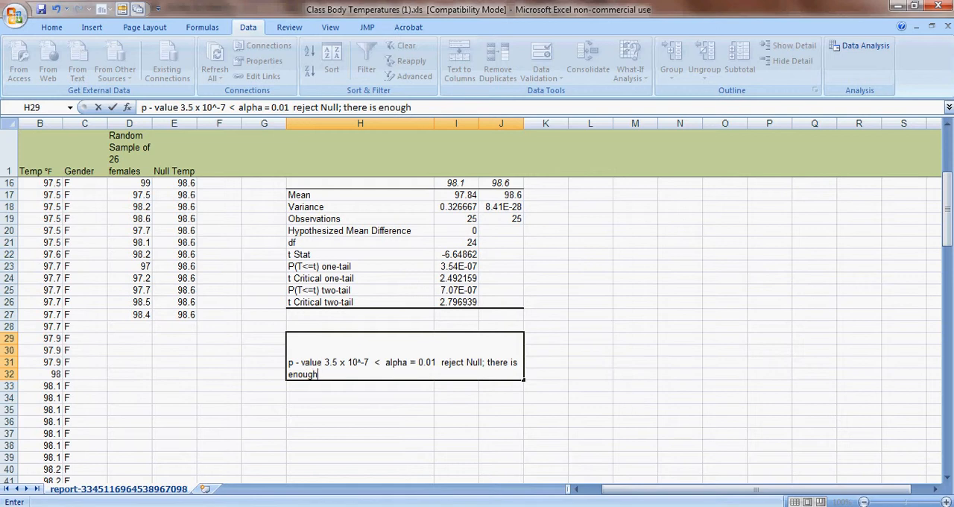
{"action": "left_click_drag", "start_coordinate": [948, 226], "coordinate": [951, 158]}
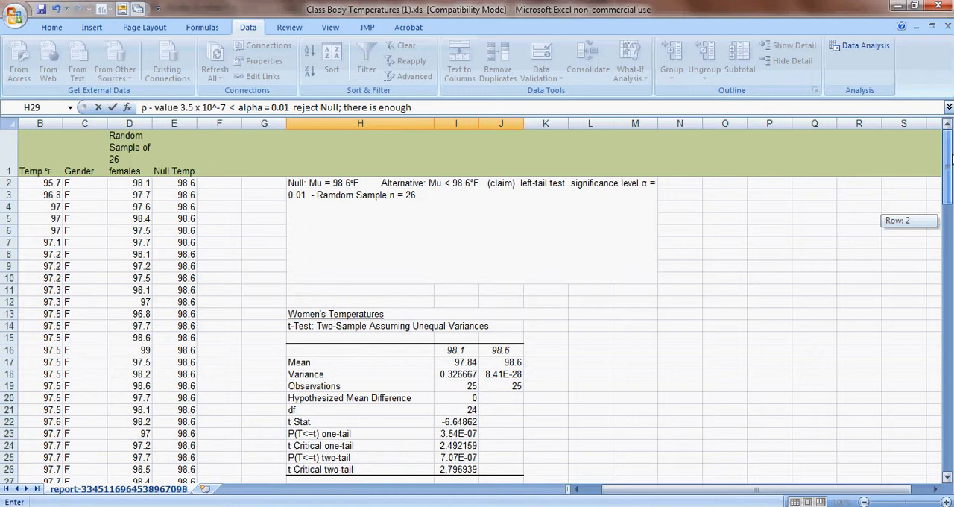
{"action": "left_click_drag", "start_coordinate": [951, 159], "coordinate": [950, 158]}
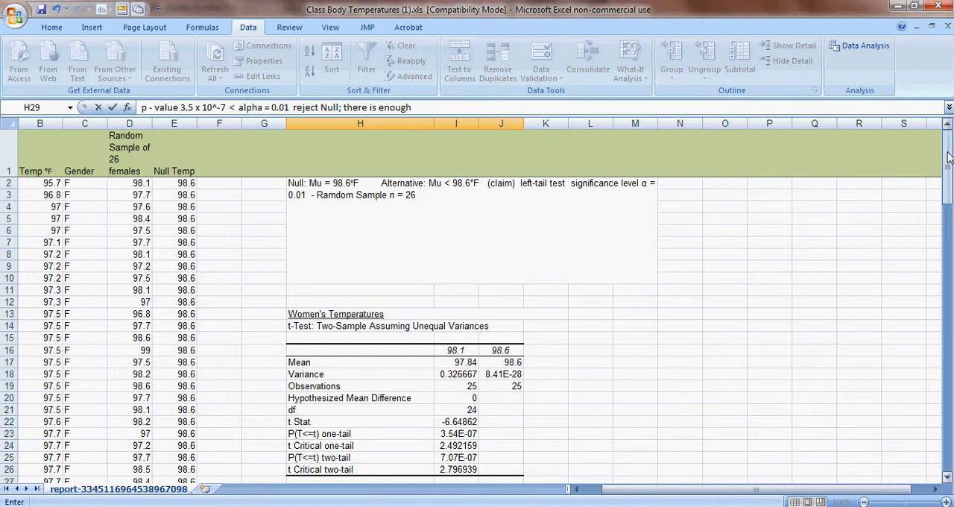
{"action": "left_click_drag", "start_coordinate": [946, 156], "coordinate": [949, 221]}
{"action": "type", "text": "support the clai"}
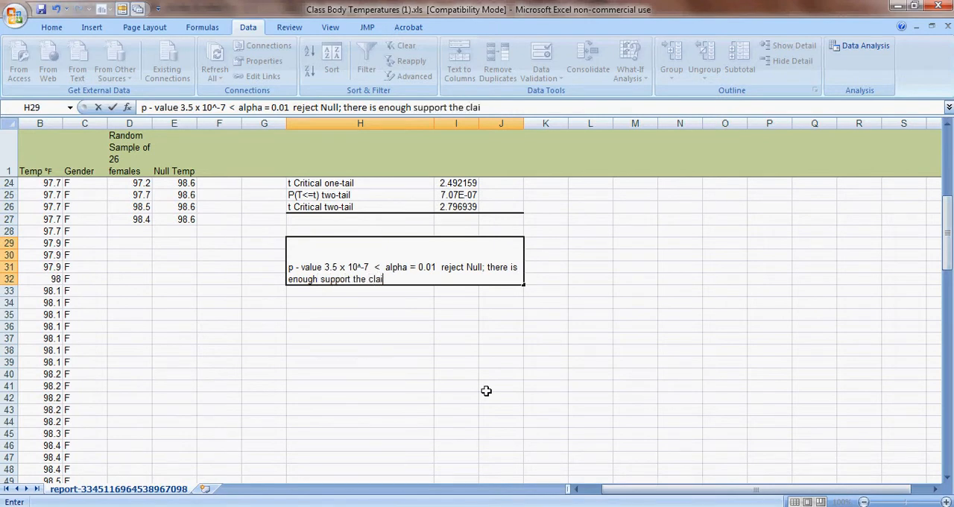
{"action": "type", "text": "m that femal"}
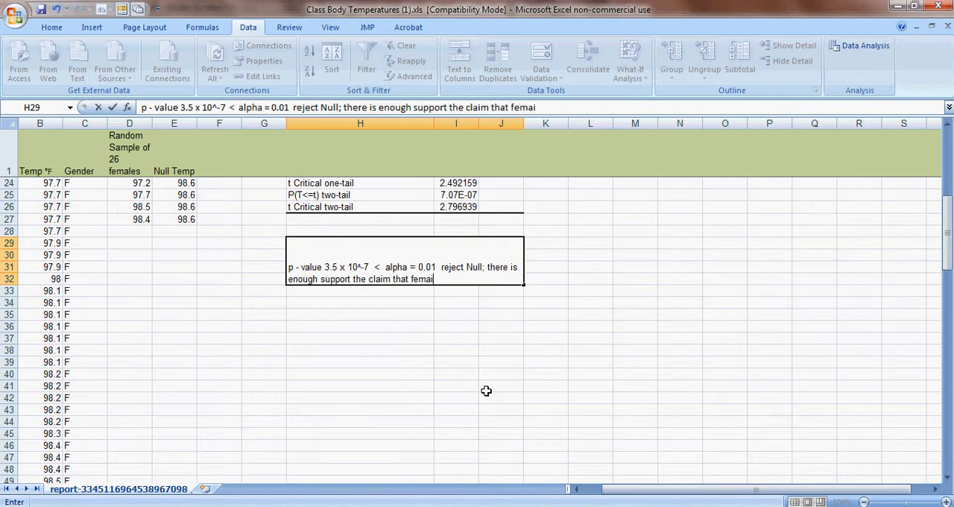
{"action": "type", "text": "es"}
{"action": "type", "text": " tem"}
- Add "females body temperatures" to the conclusion text in H29
{"action": "key", "text": "BackSpace"}
{"action": "key", "text": "BackSpace"}
{"action": "key", "text": "BackSpace"}
{"action": "type", "text": "bodyu"}
{"action": "key", "text": "BackSpace"}
{"action": "type", "text": "temperatures are"}
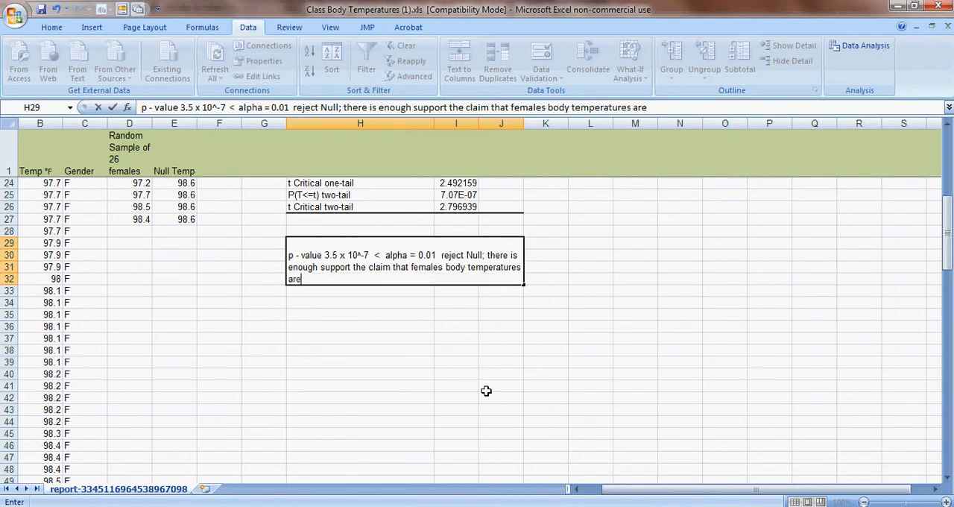
{"action": "type", "text": " less than 98"}
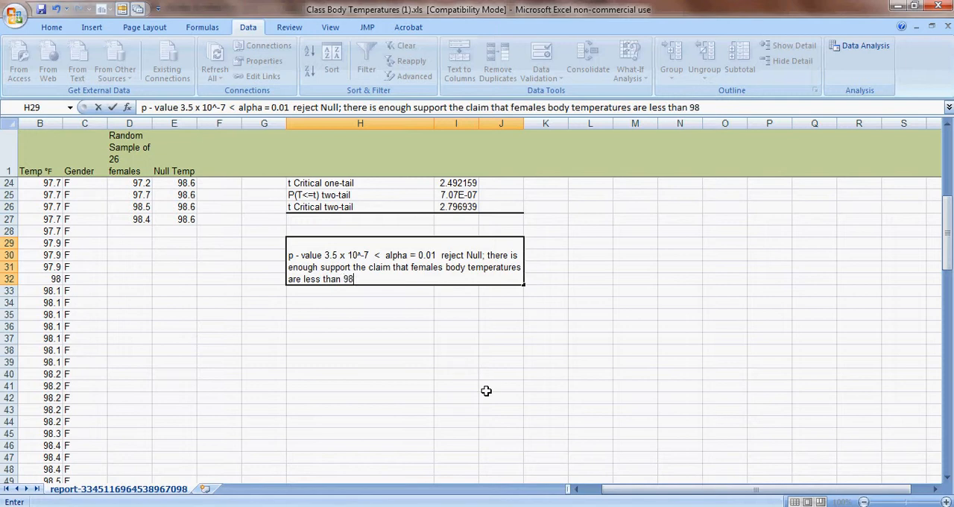
{"action": "type", "text": ".6"}
- Extend the conclusion in H29 with "are less than 98.6 degress"
{"action": "type", "text": "degf"}
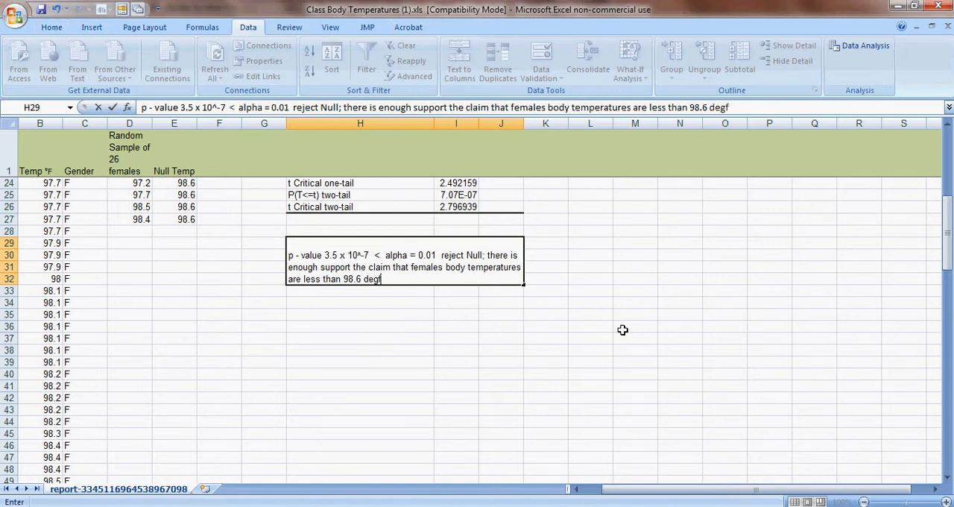
{"action": "type", "text": "re"}
{"action": "key", "text": "BackSpace"}
{"action": "key", "text": "BackSpace"}
{"action": "type", "text": "ress at a "}
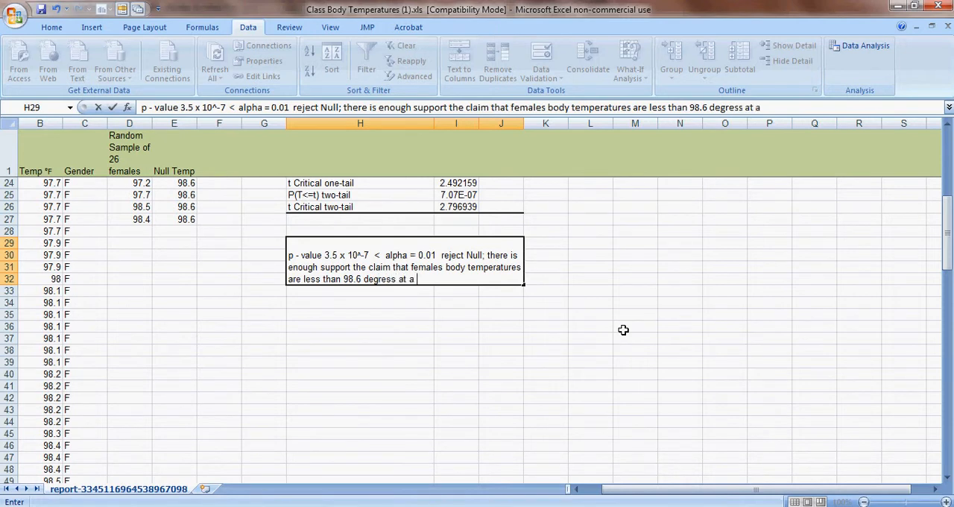
{"action": "type", "text": "significance level of"}
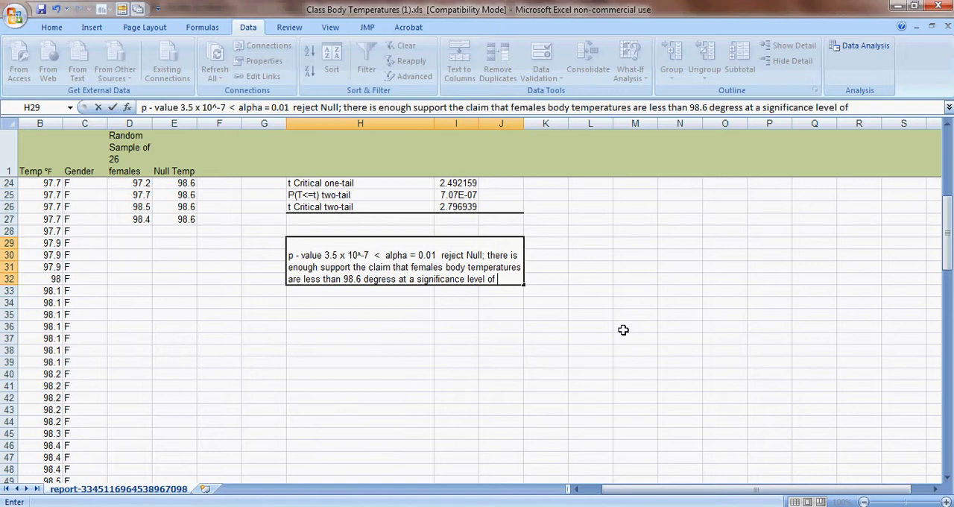
{"action": "type", "text": " alpha = 0"}
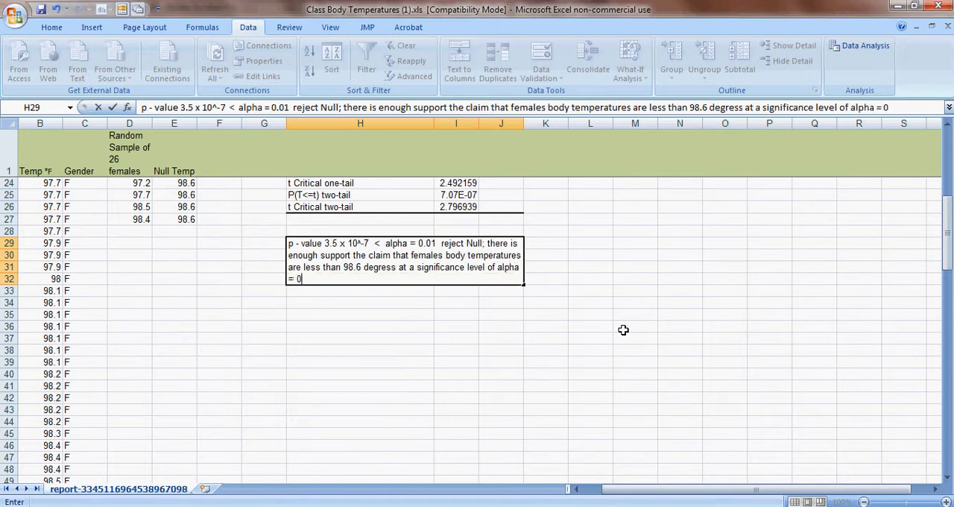
{"action": "type", "text": ".01"}
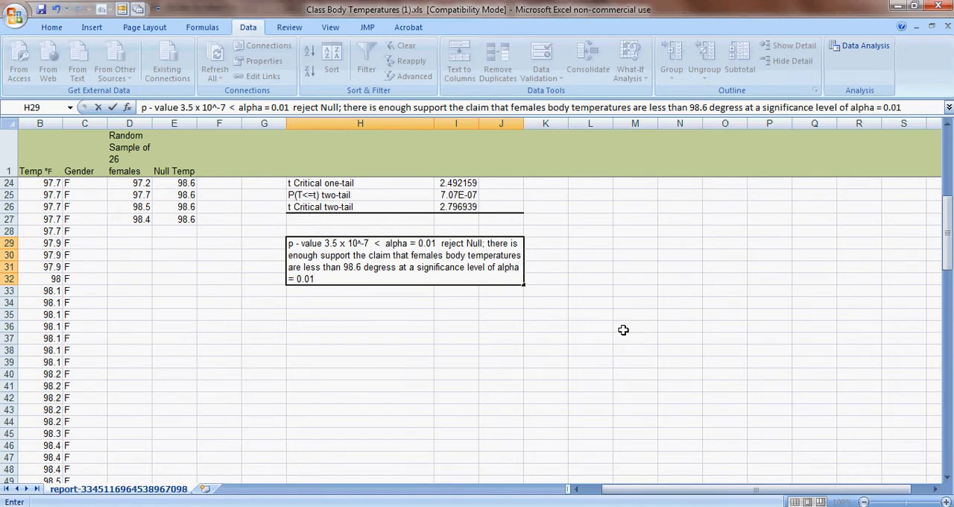